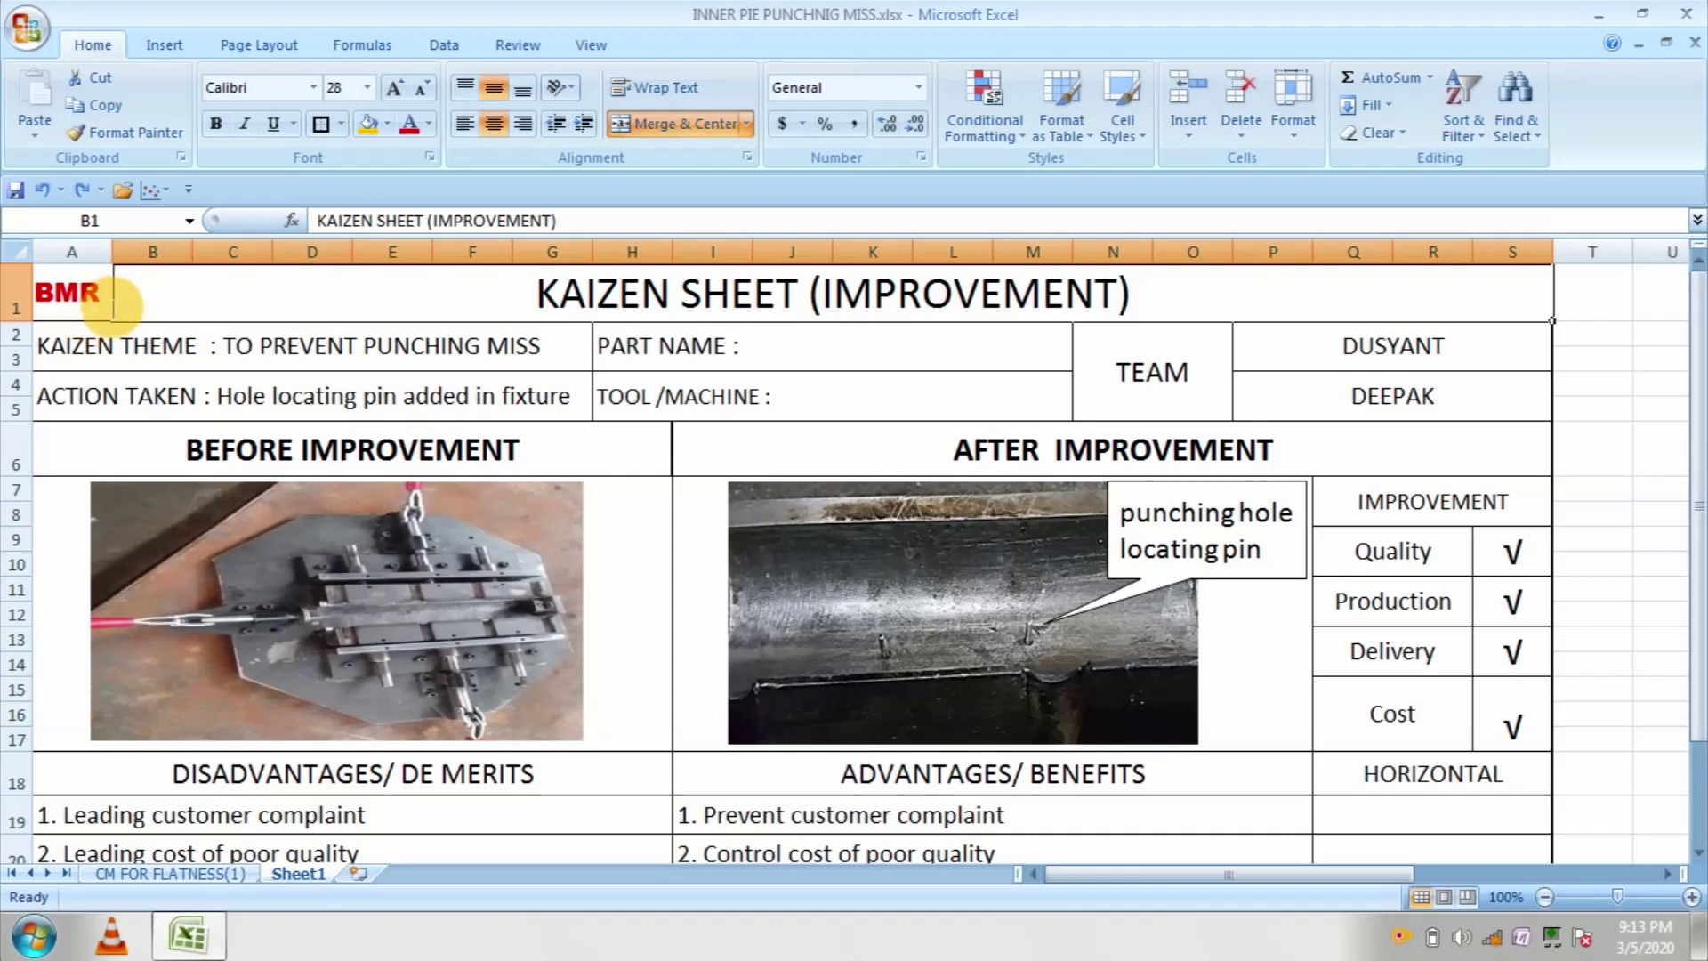
Step: Add 'WELDING FIXTURE' after 'TOOL /MACHINE :' in cell H4 and commit the entry
left_click(78, 298)
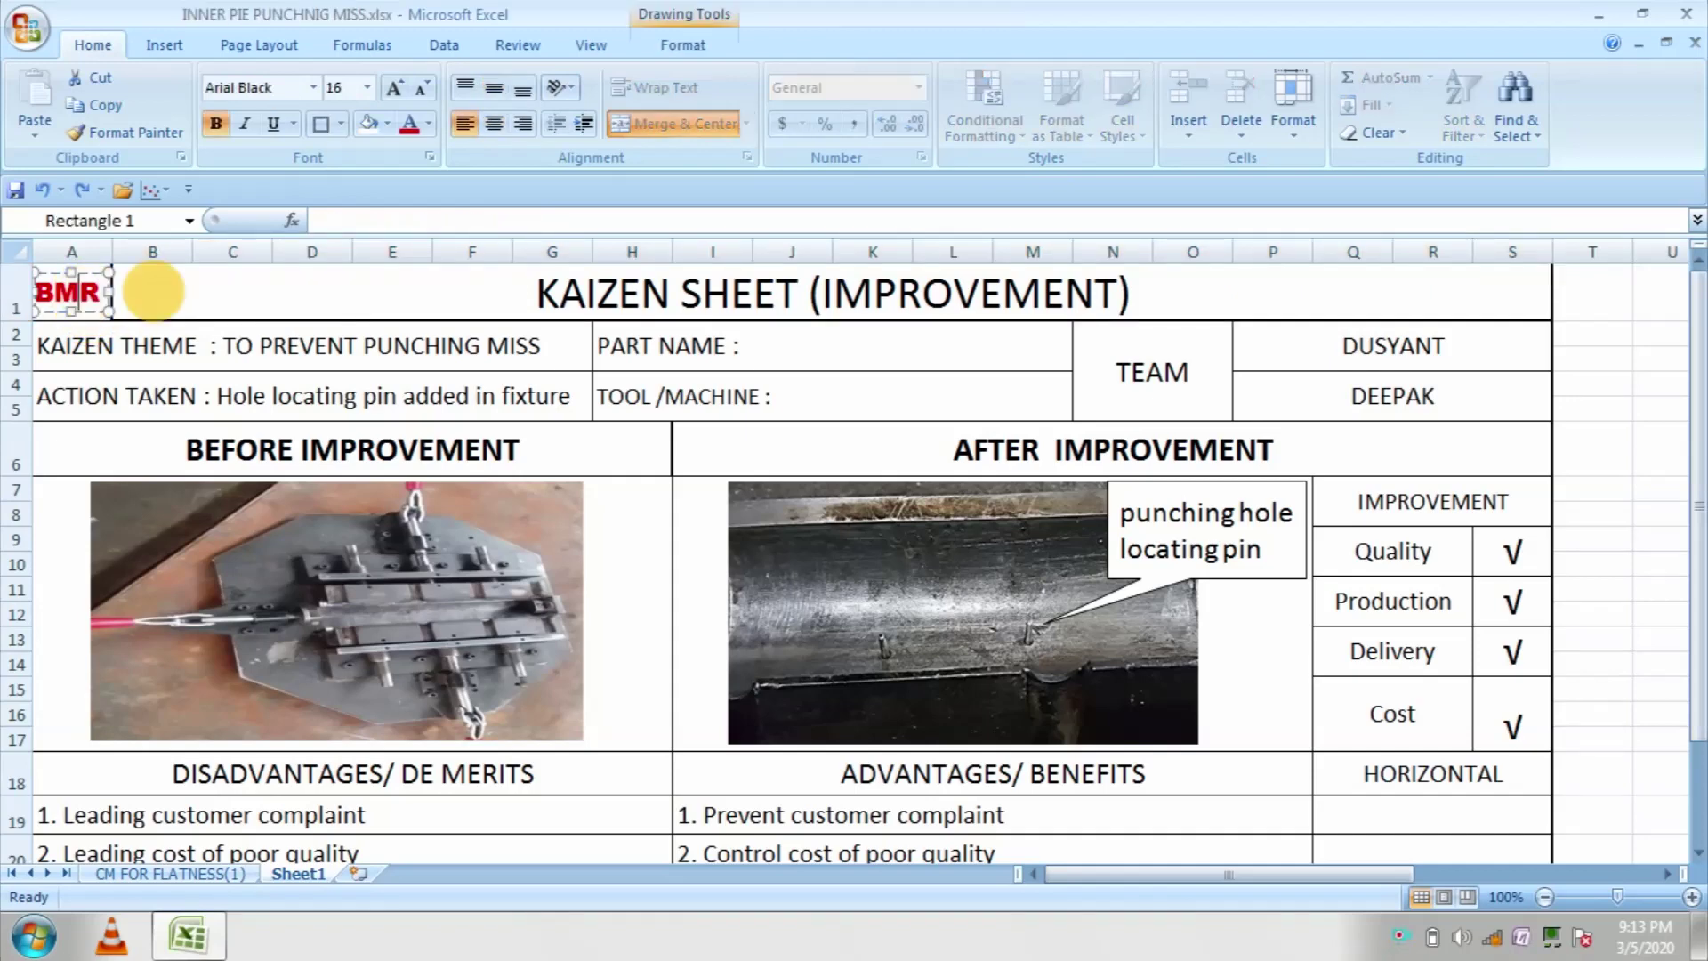
left_click(161, 301)
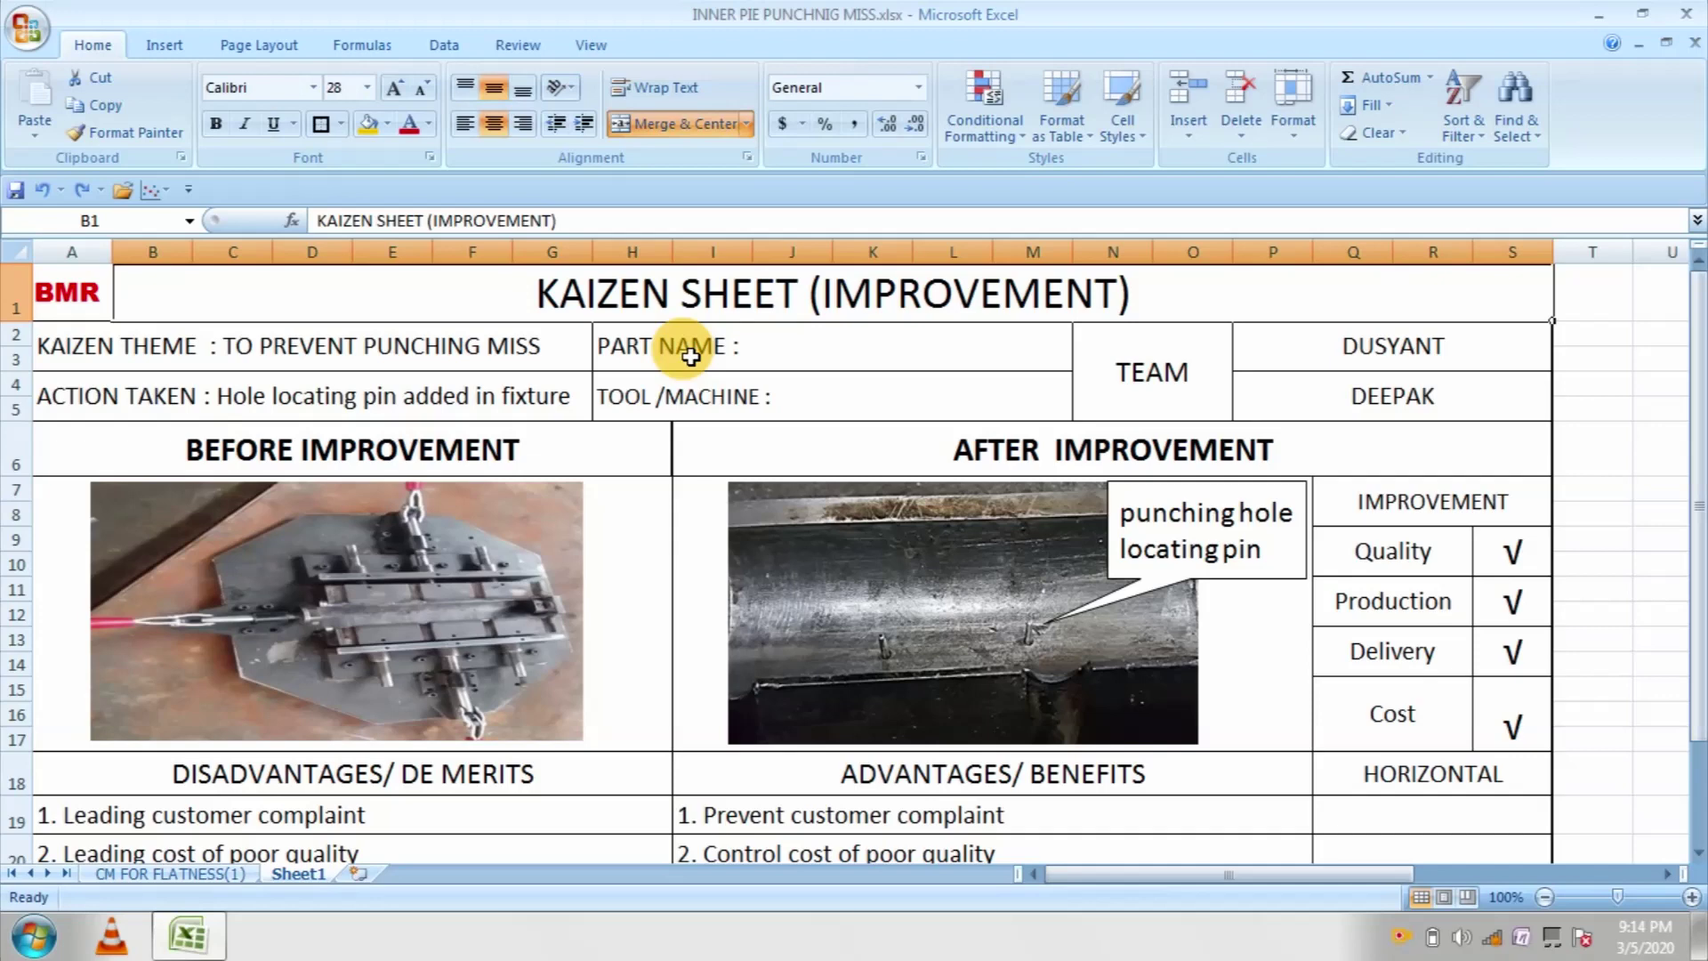
left_click(776, 359)
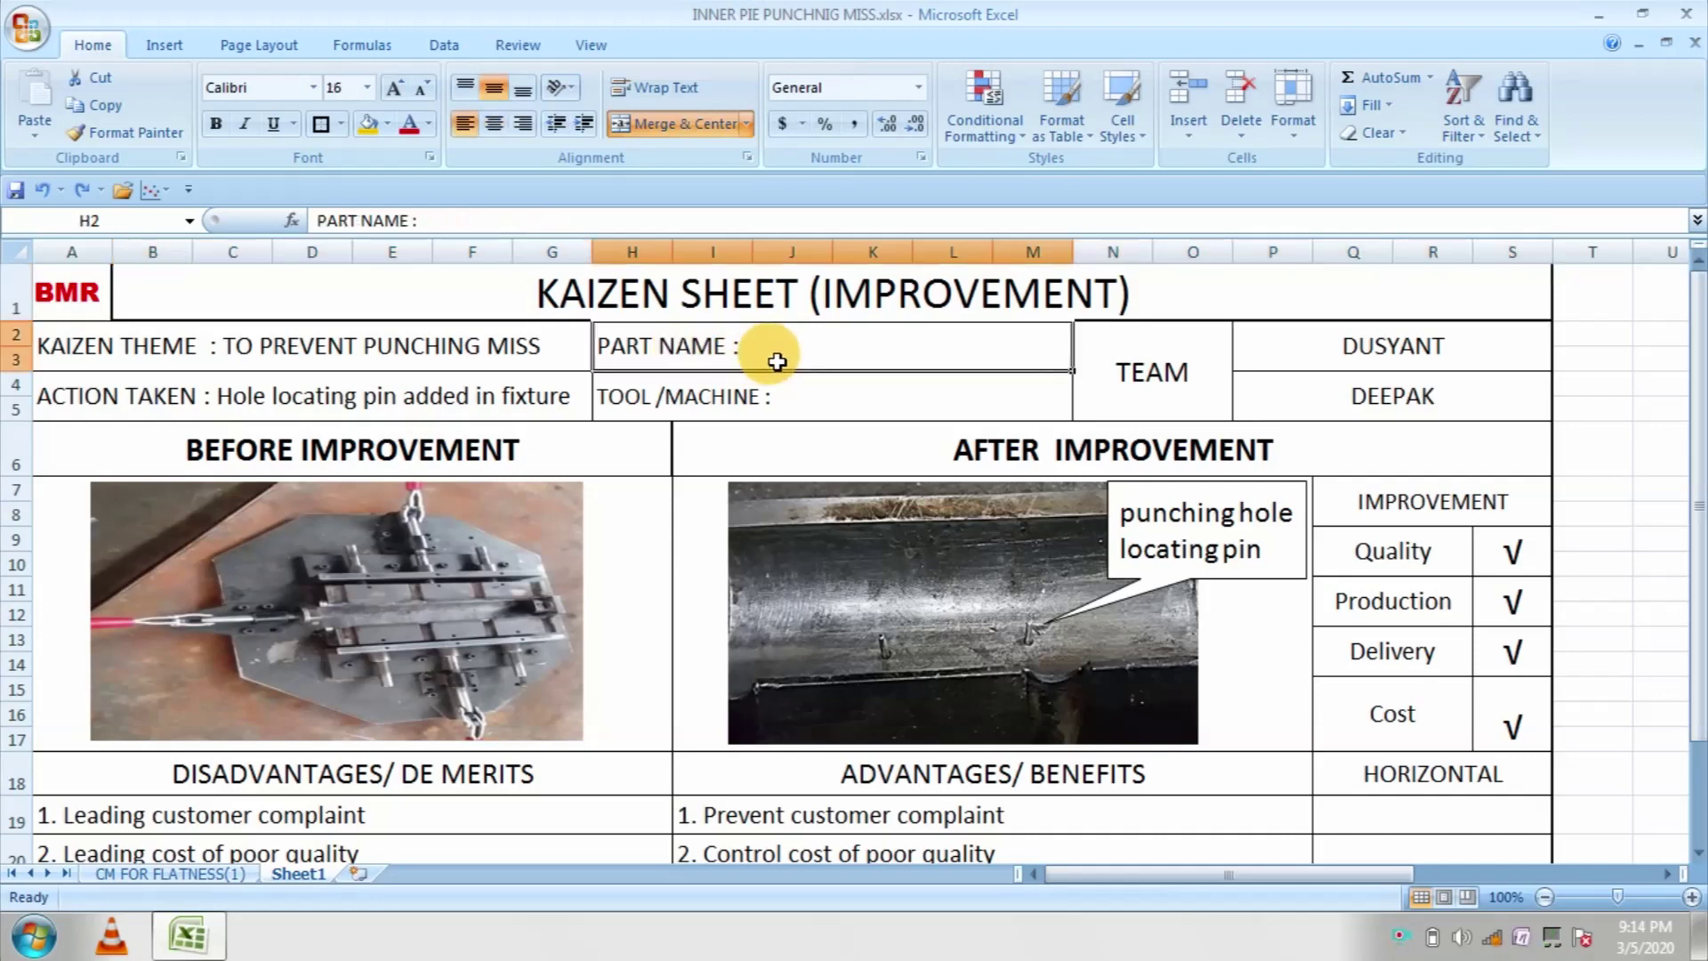
left_click(792, 408)
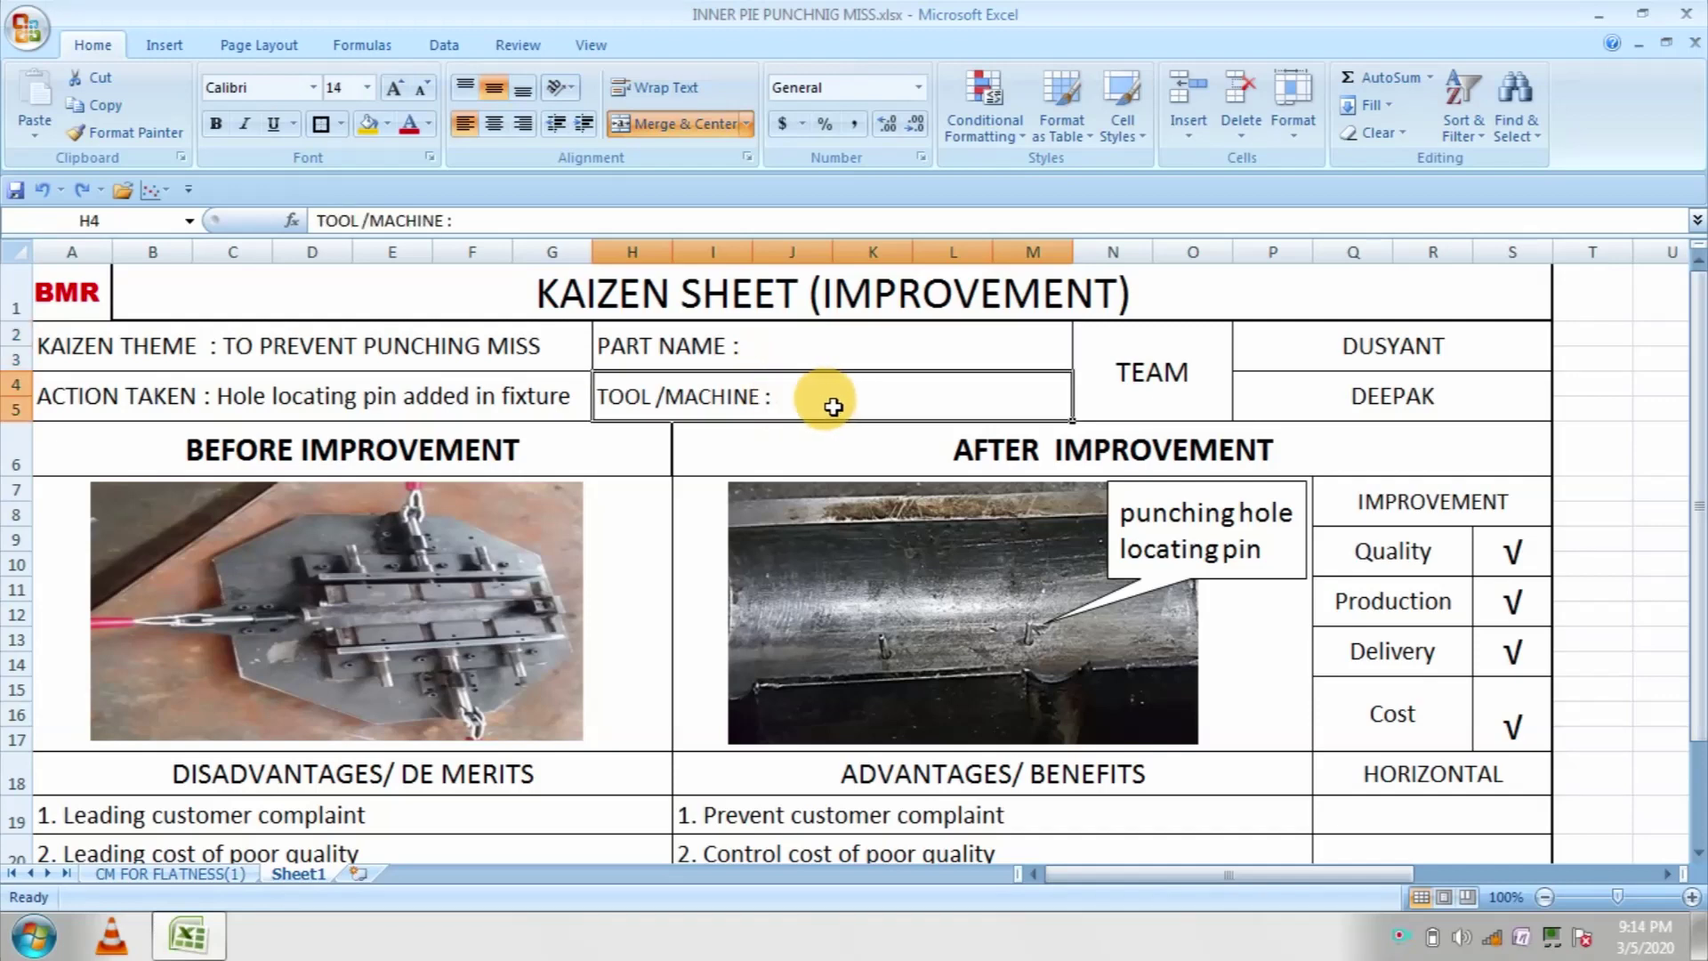
double_click(829, 406)
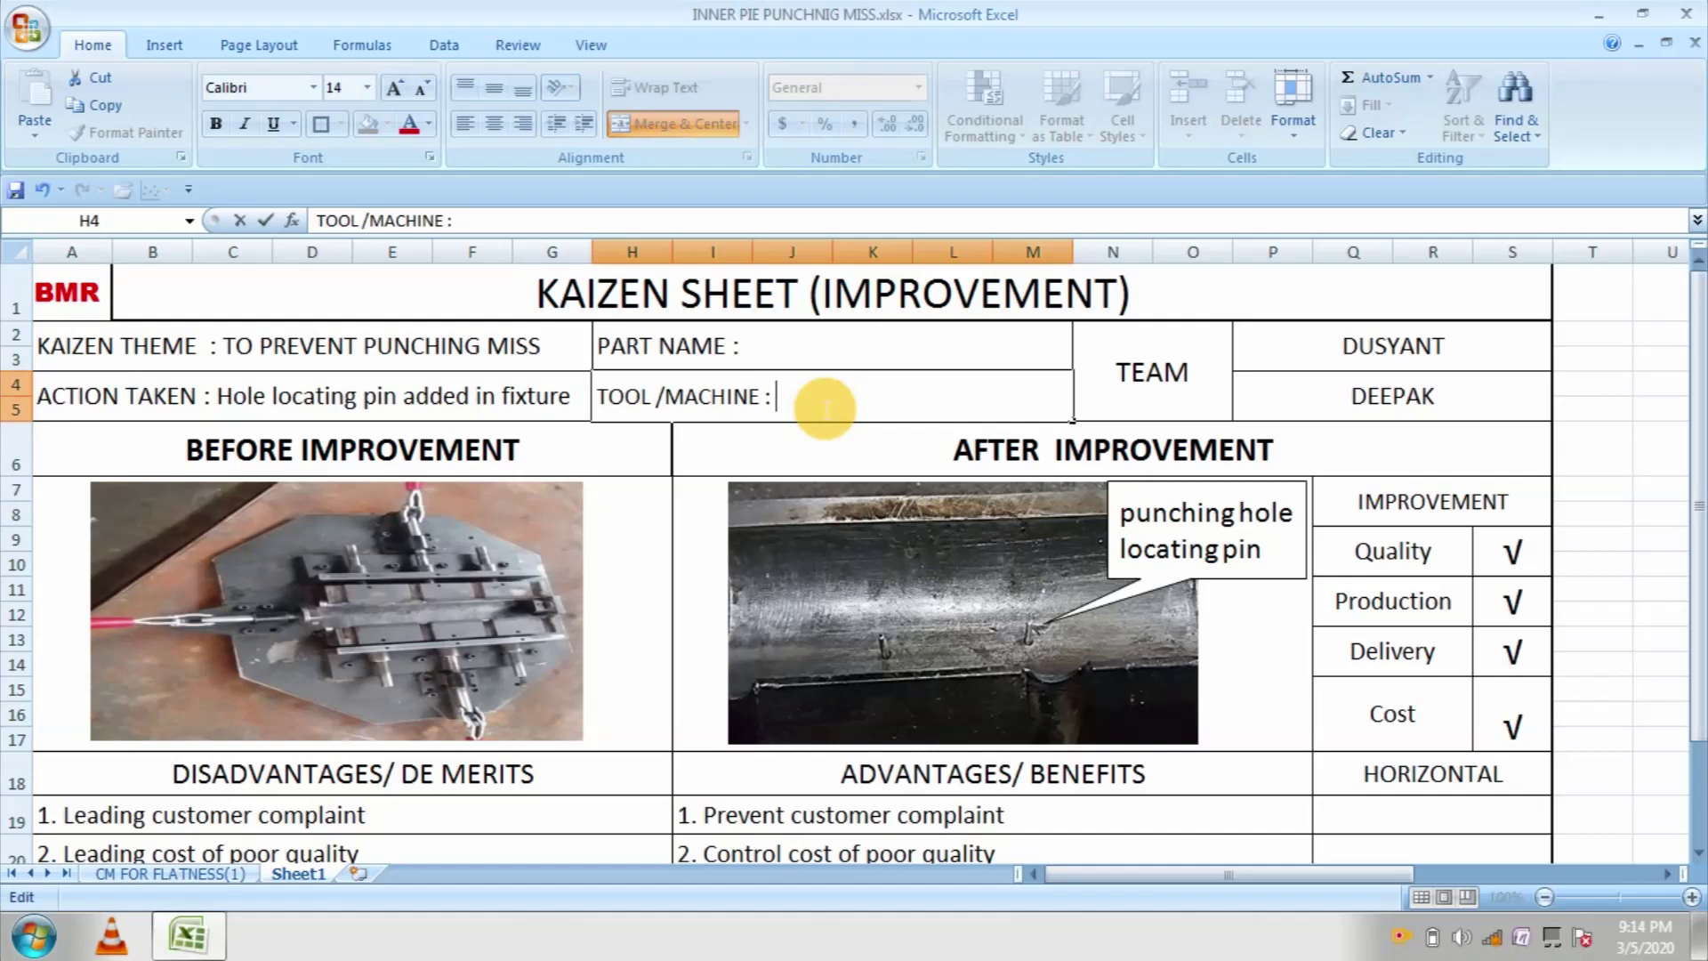
type("WELDIN")
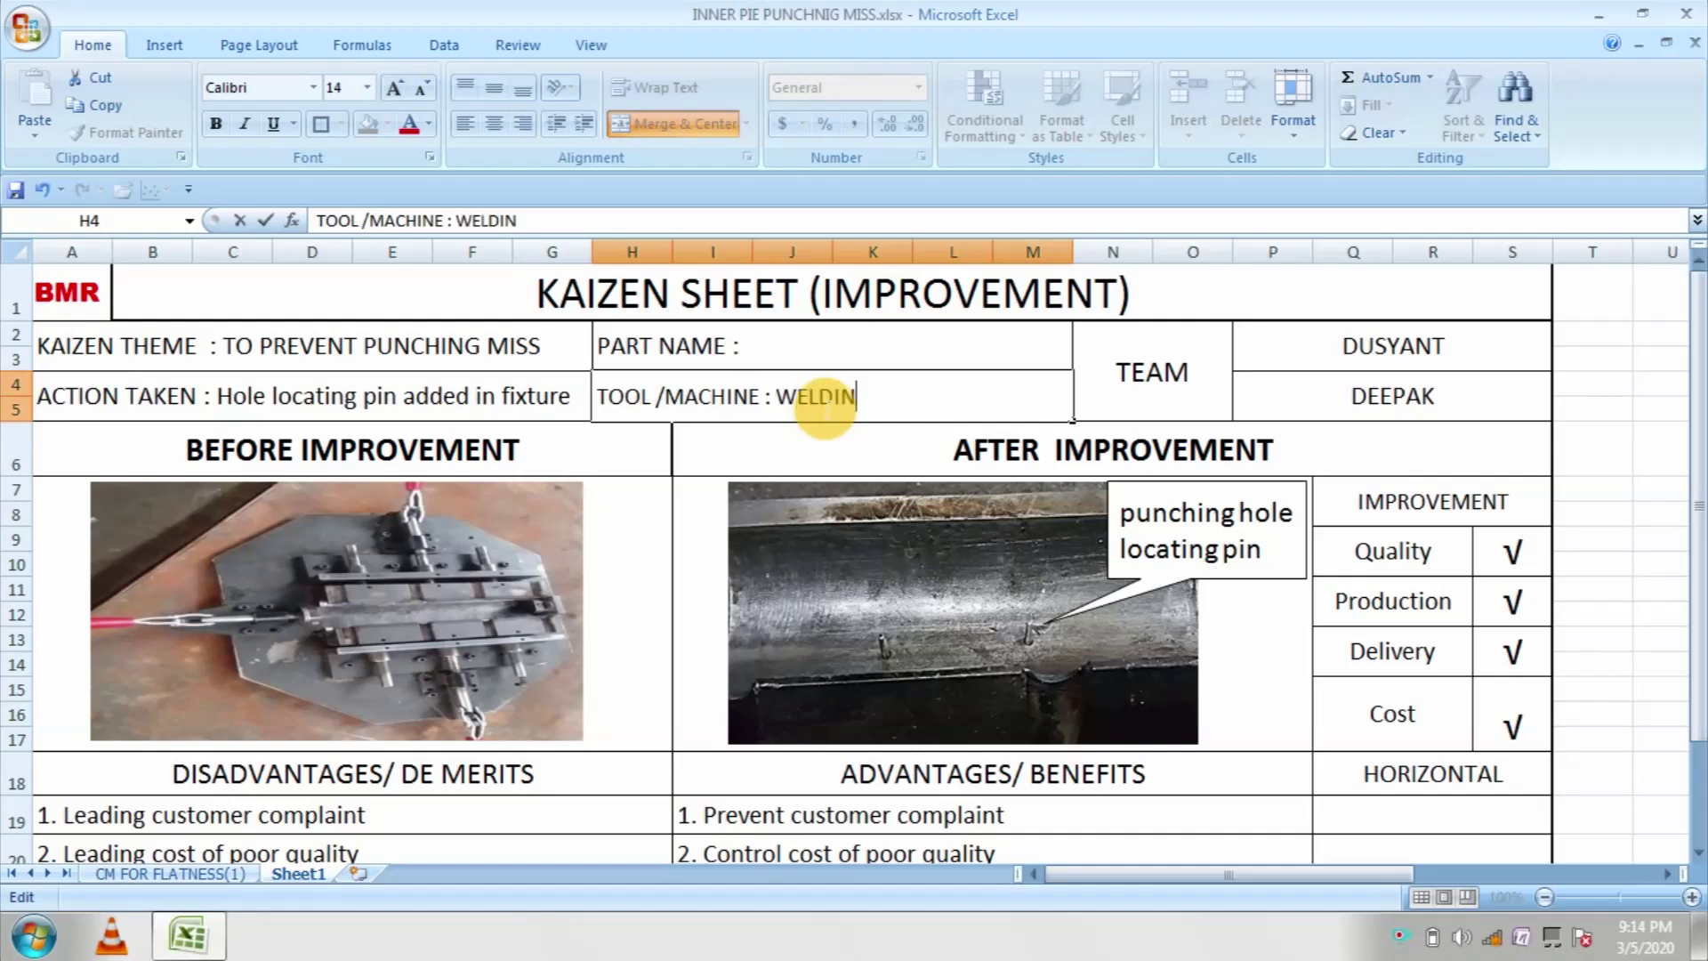
type("G FIXT")
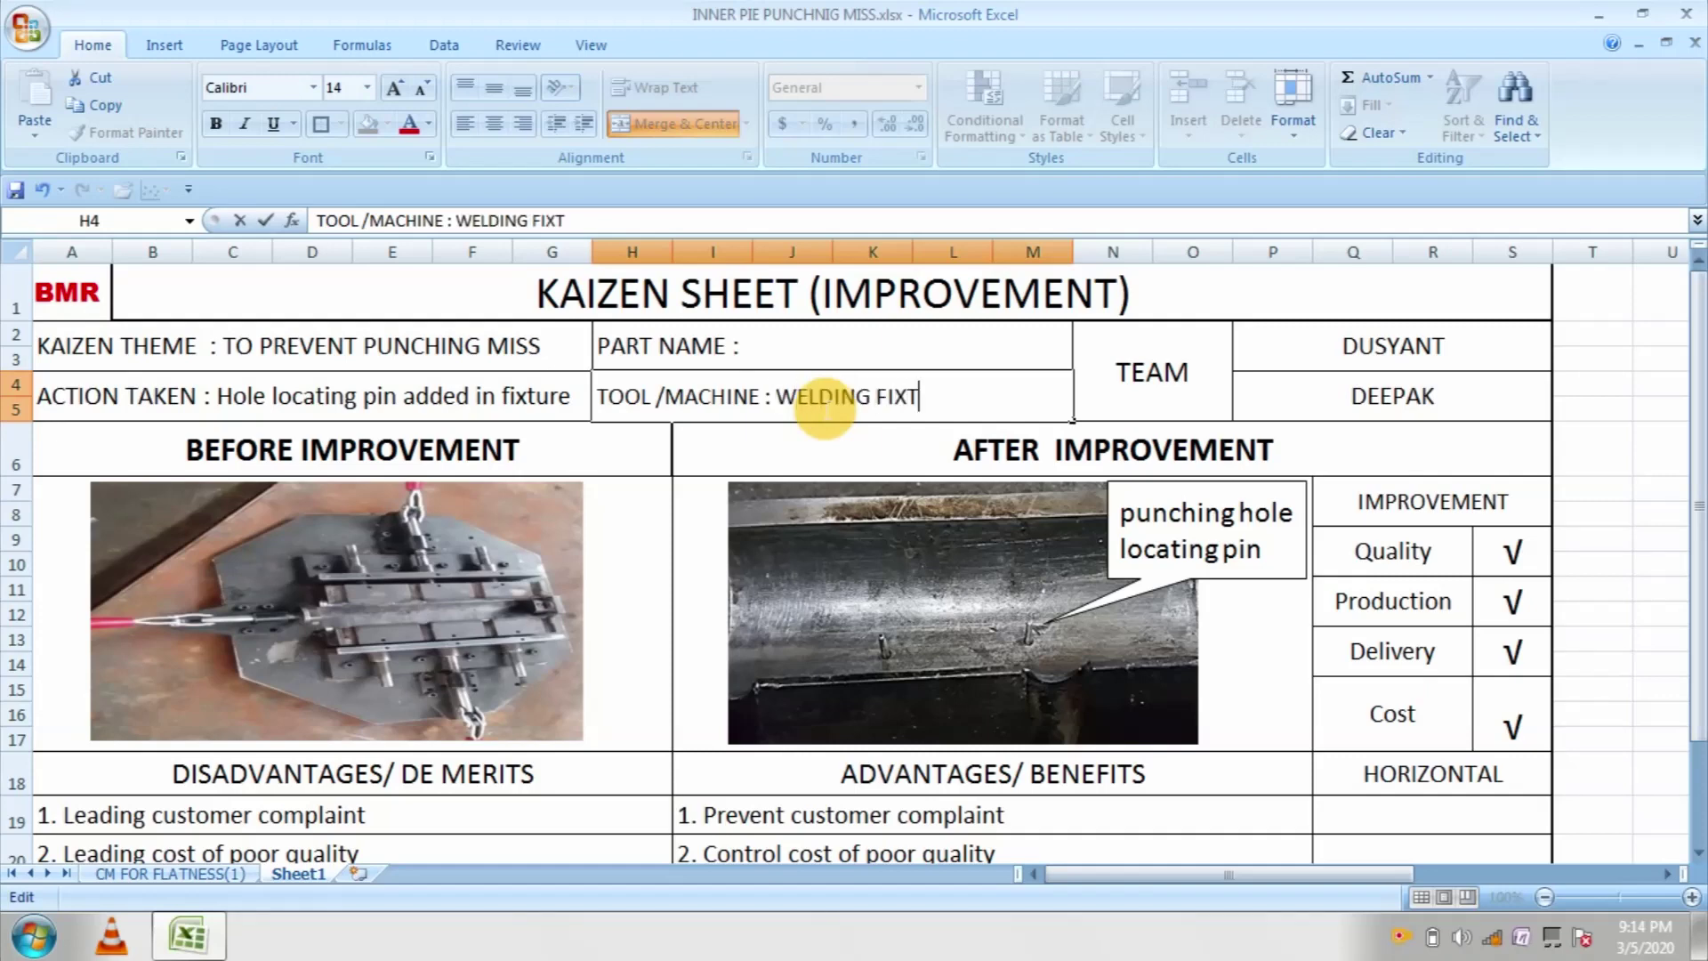
type("URE")
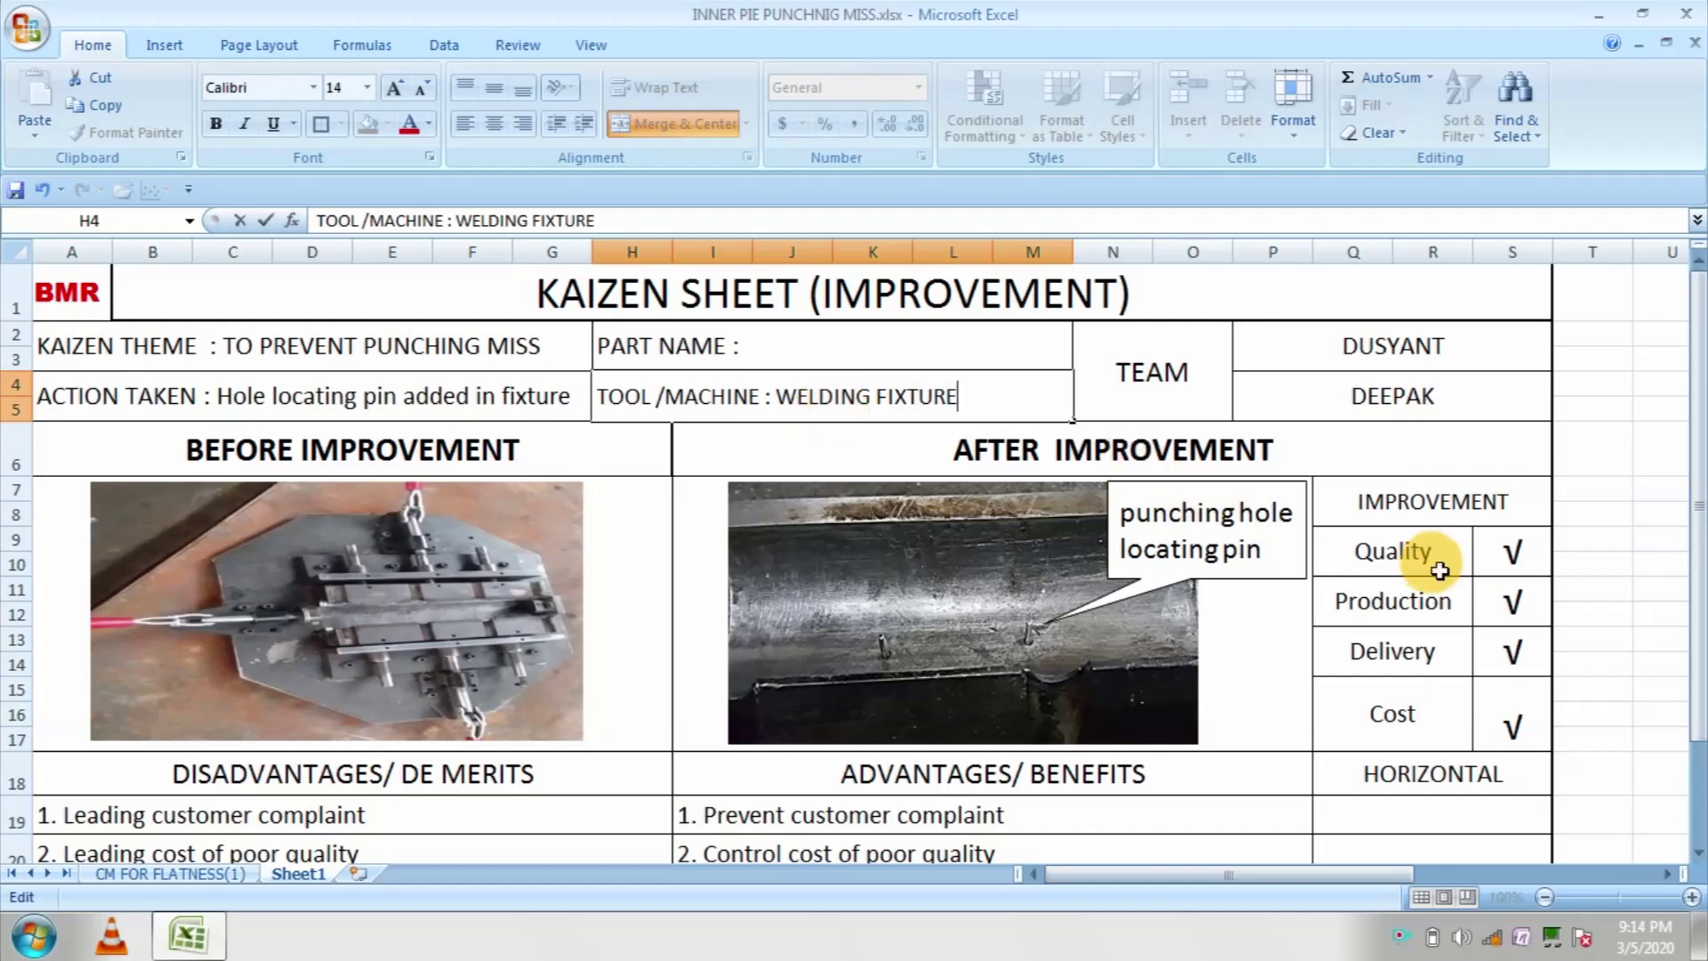
left_click(1438, 554)
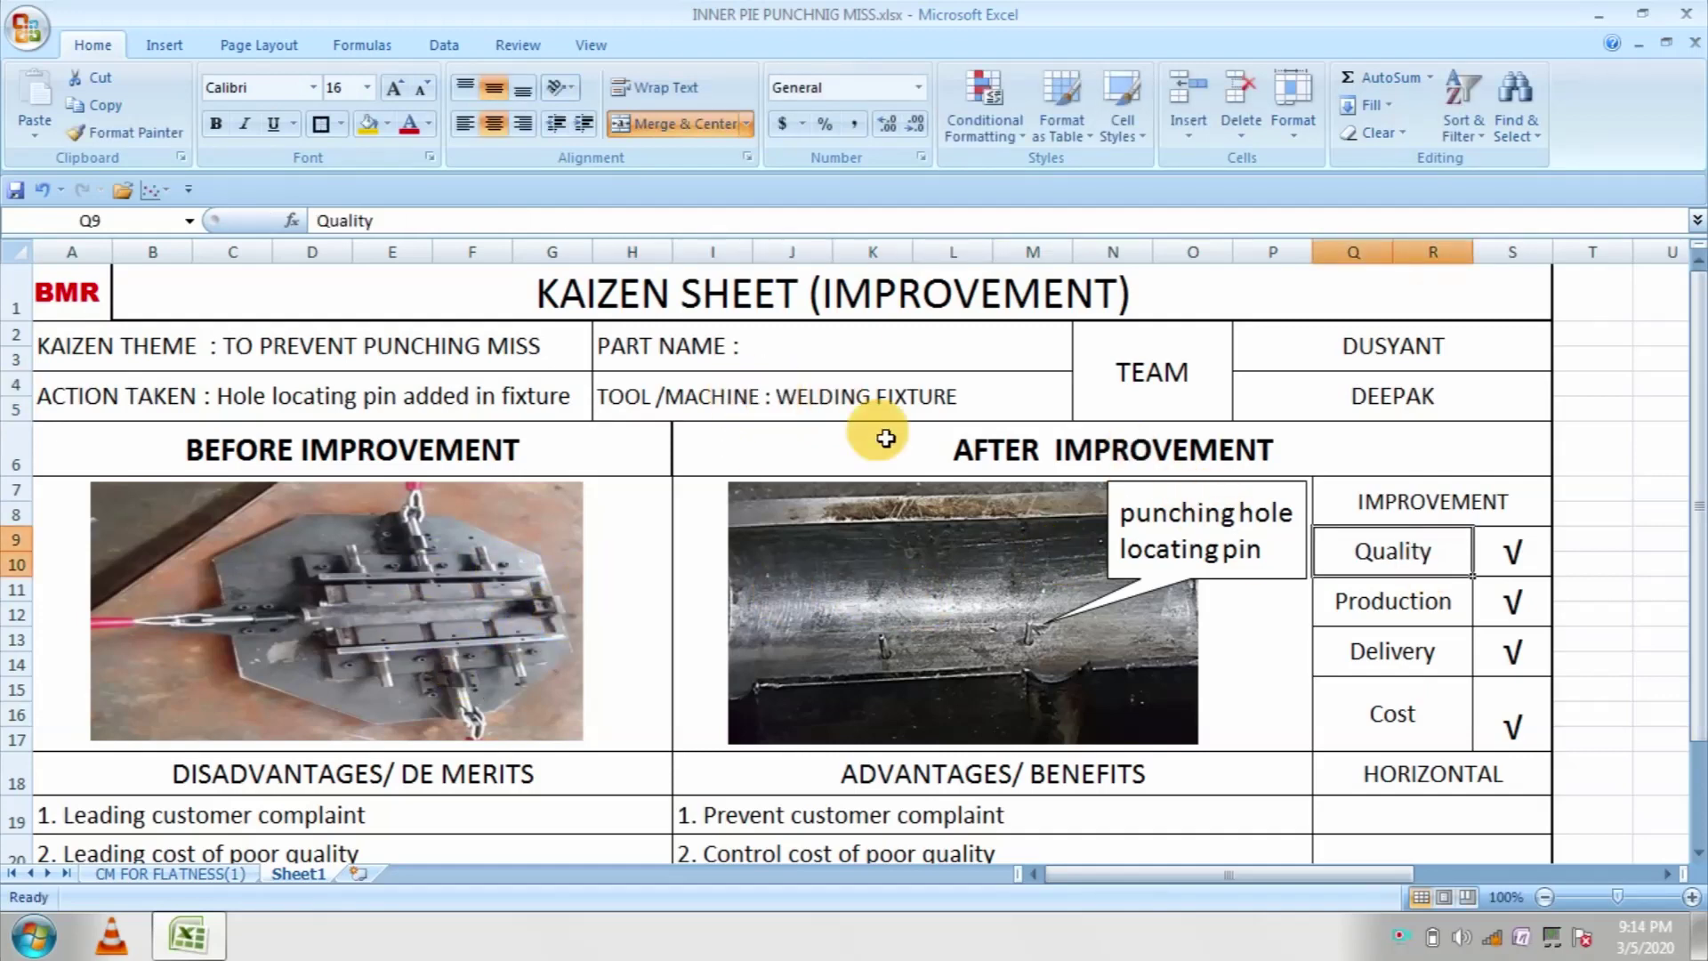
Step: Add 'INNER PETROL' after 'PART NAME :' in merged cell H2 and commit it
double_click(794, 349)
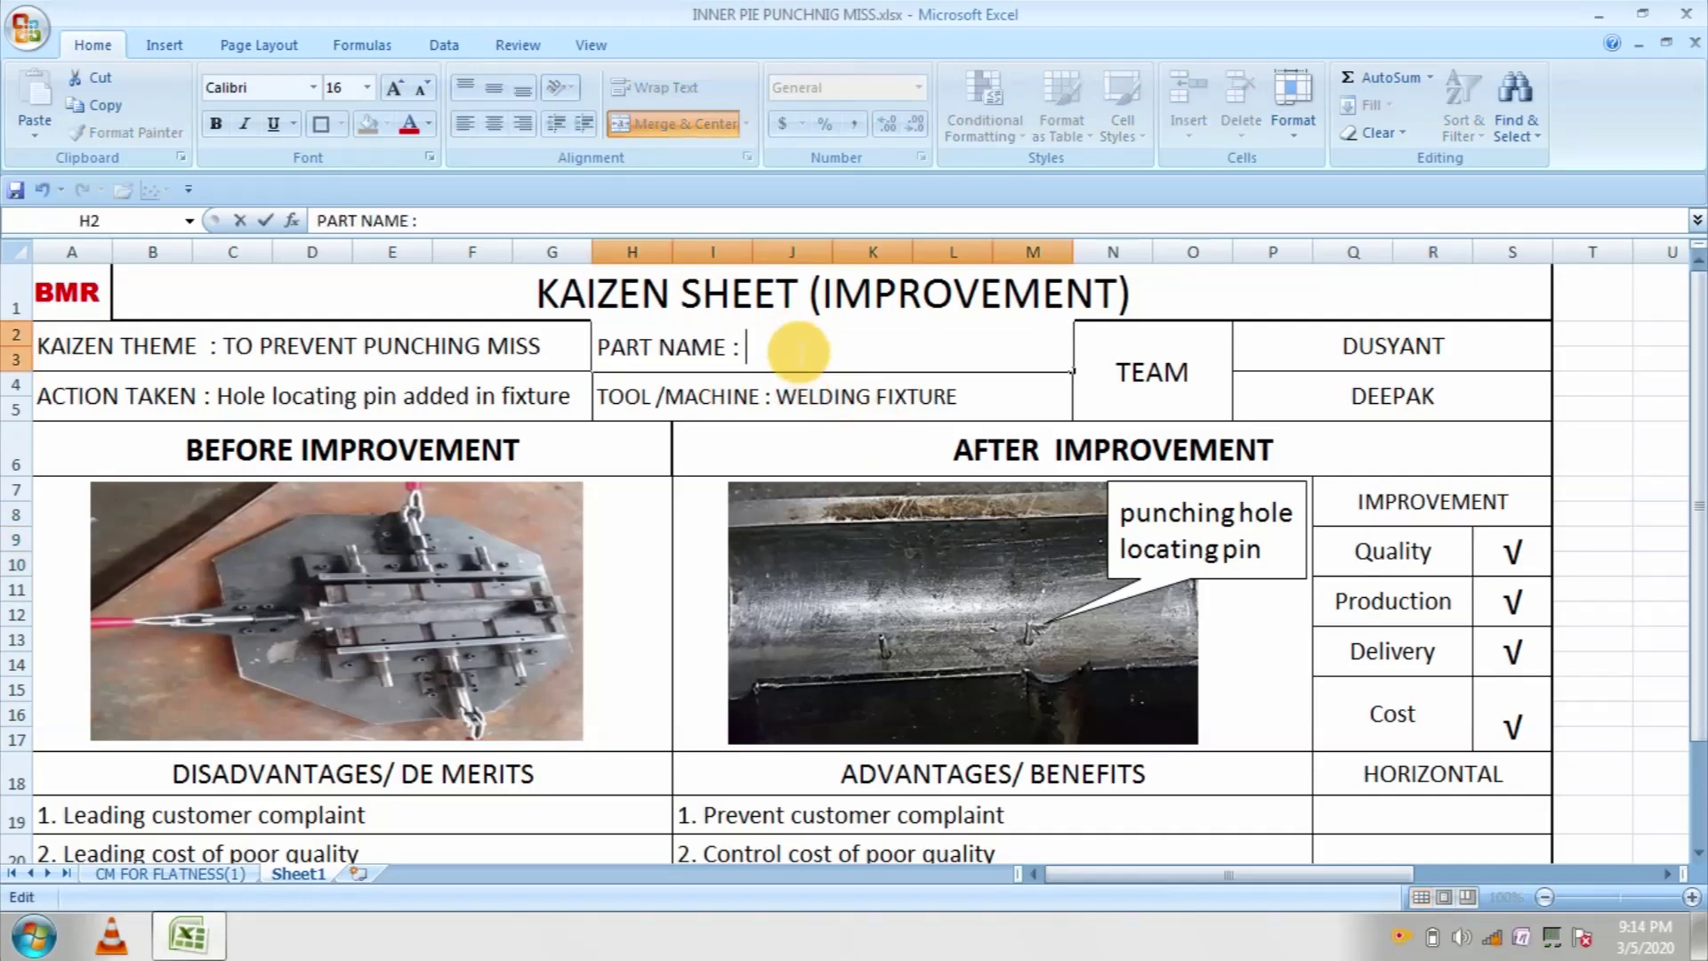
type("INNER")
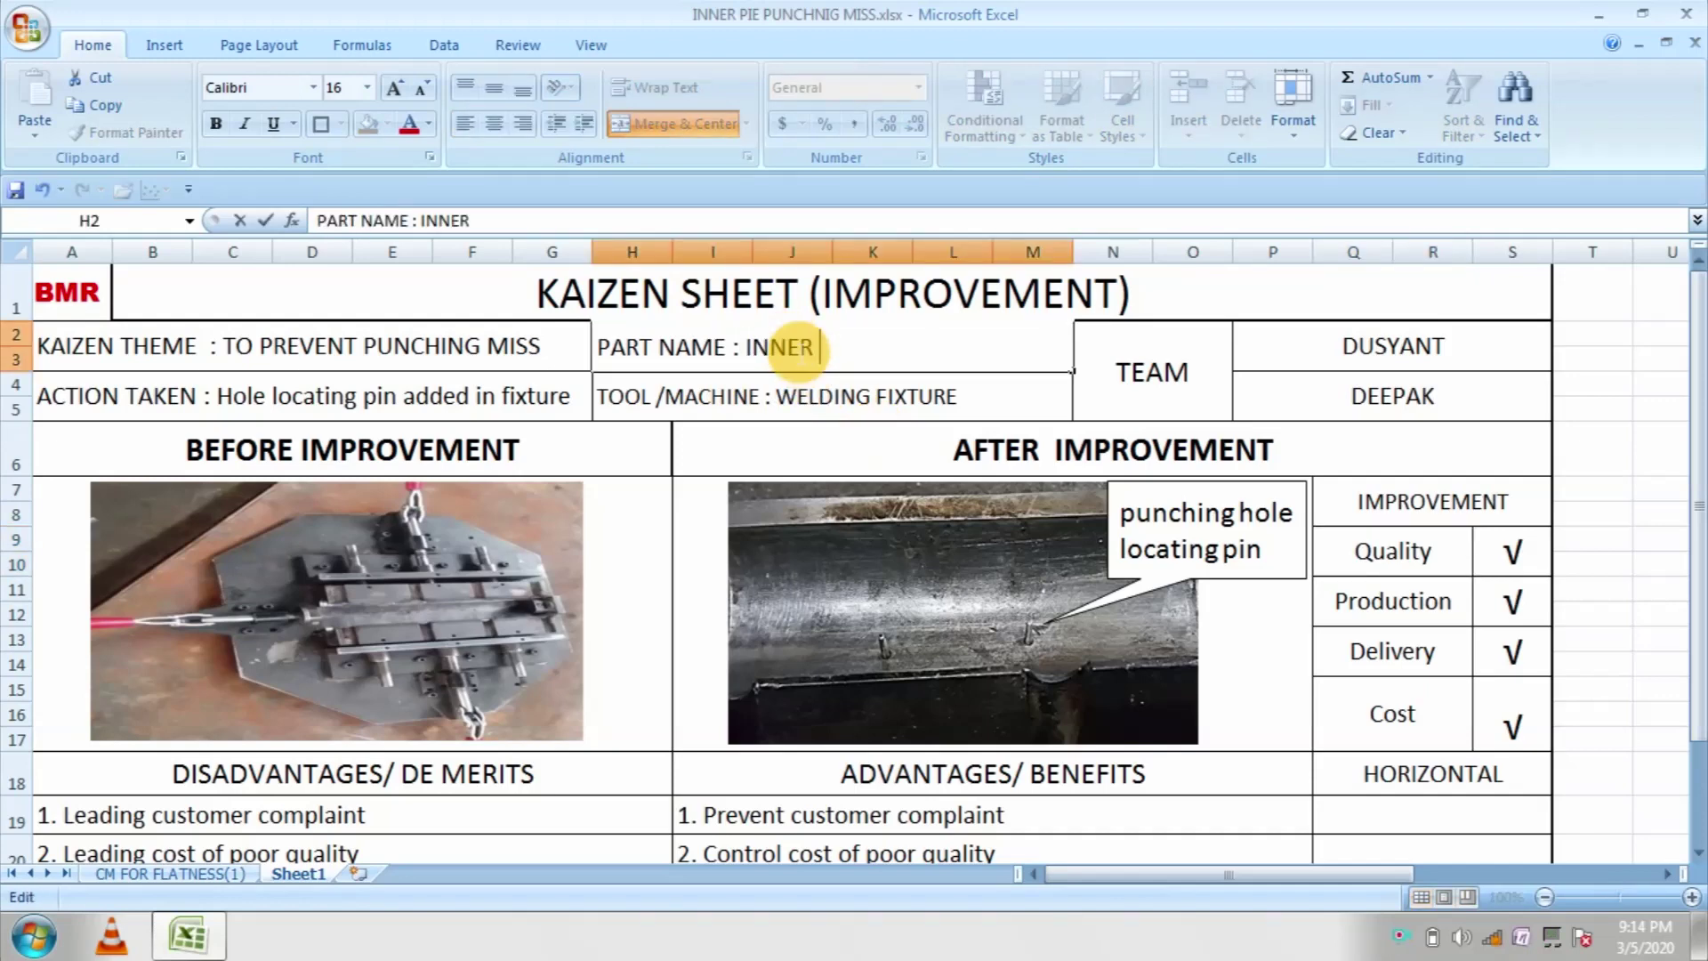
type(" PETROL")
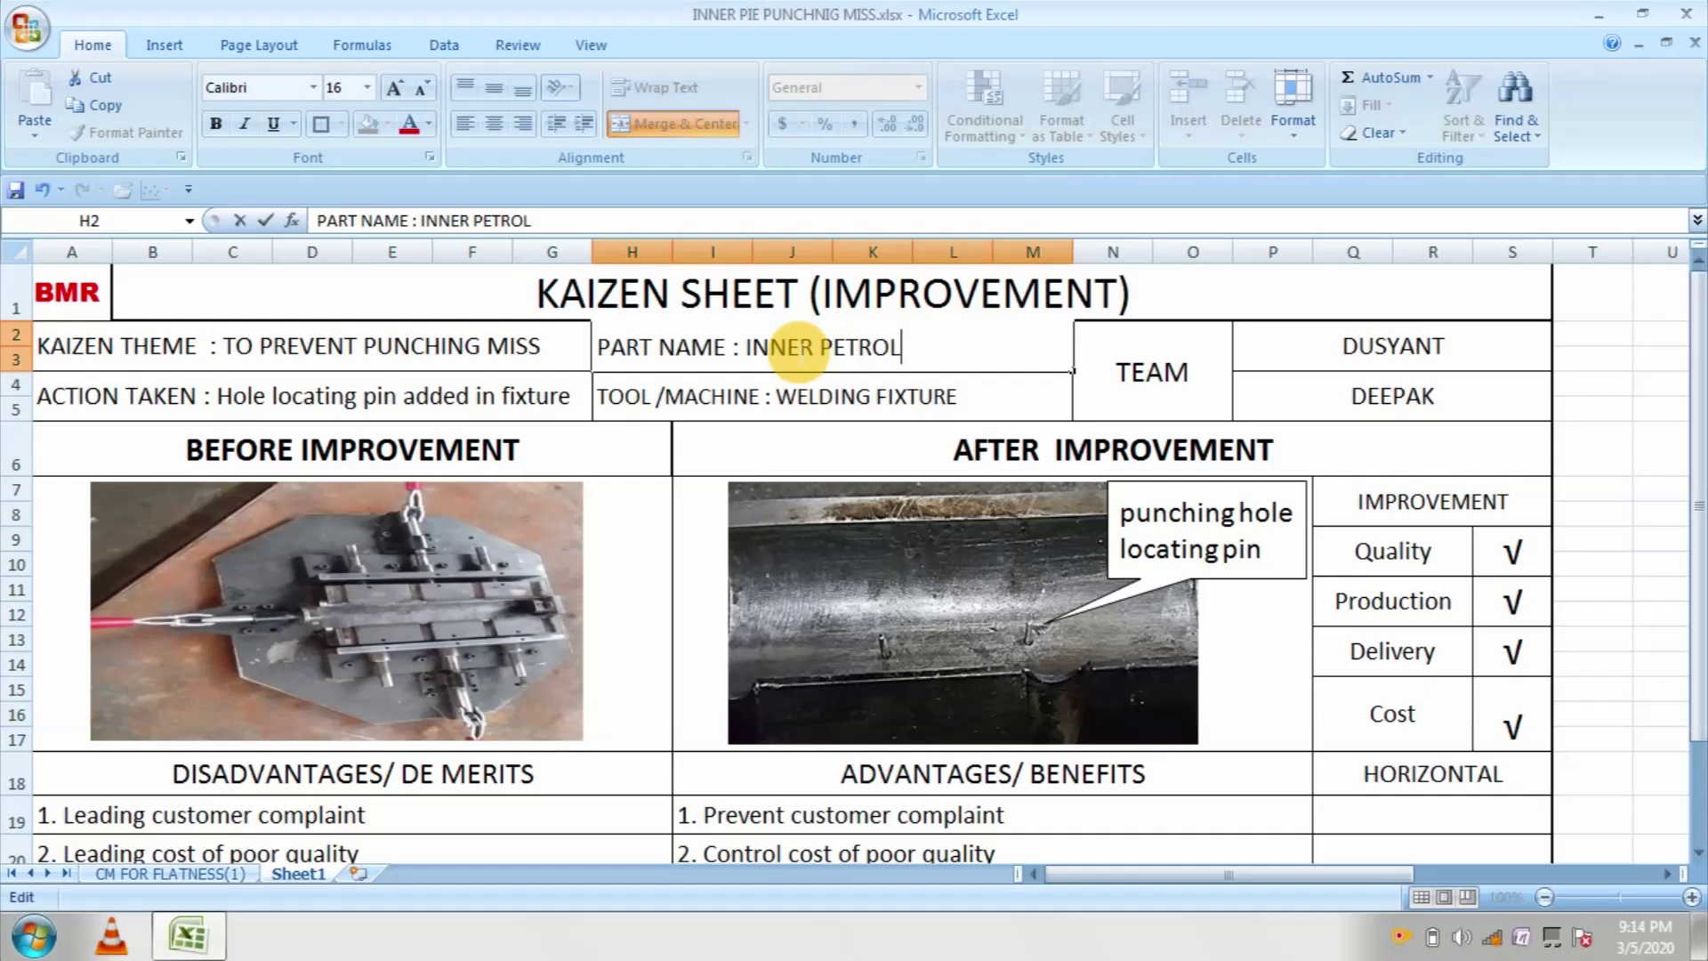
left_click(1450, 547)
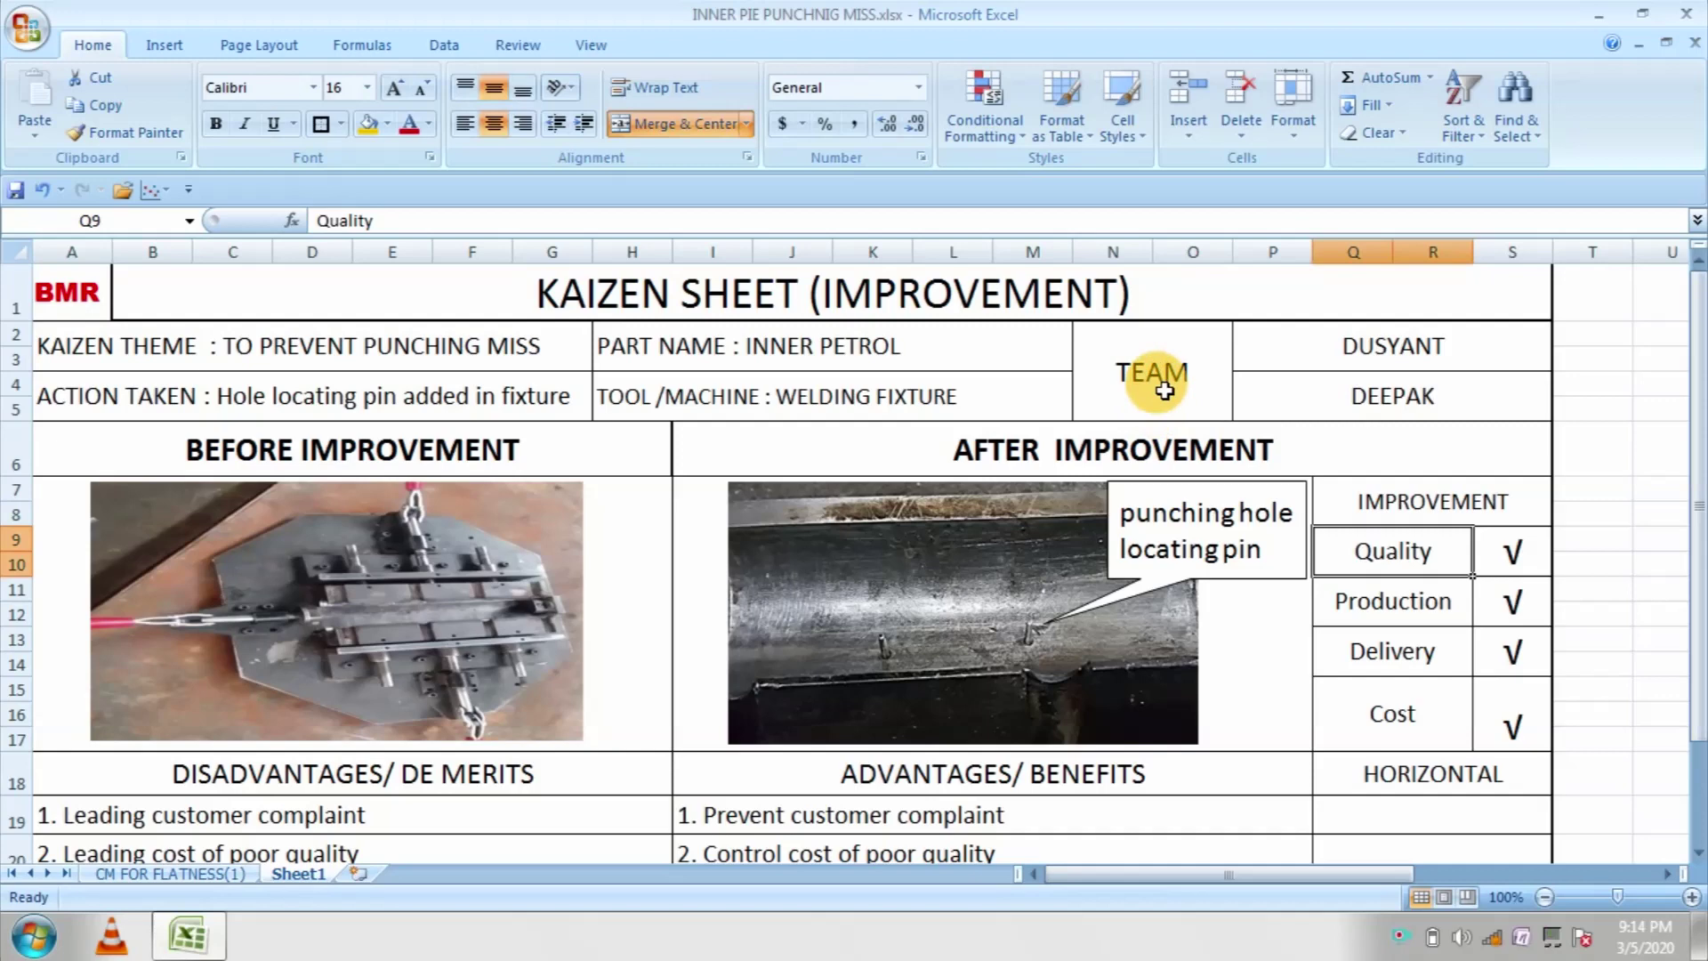
left_click(1320, 351)
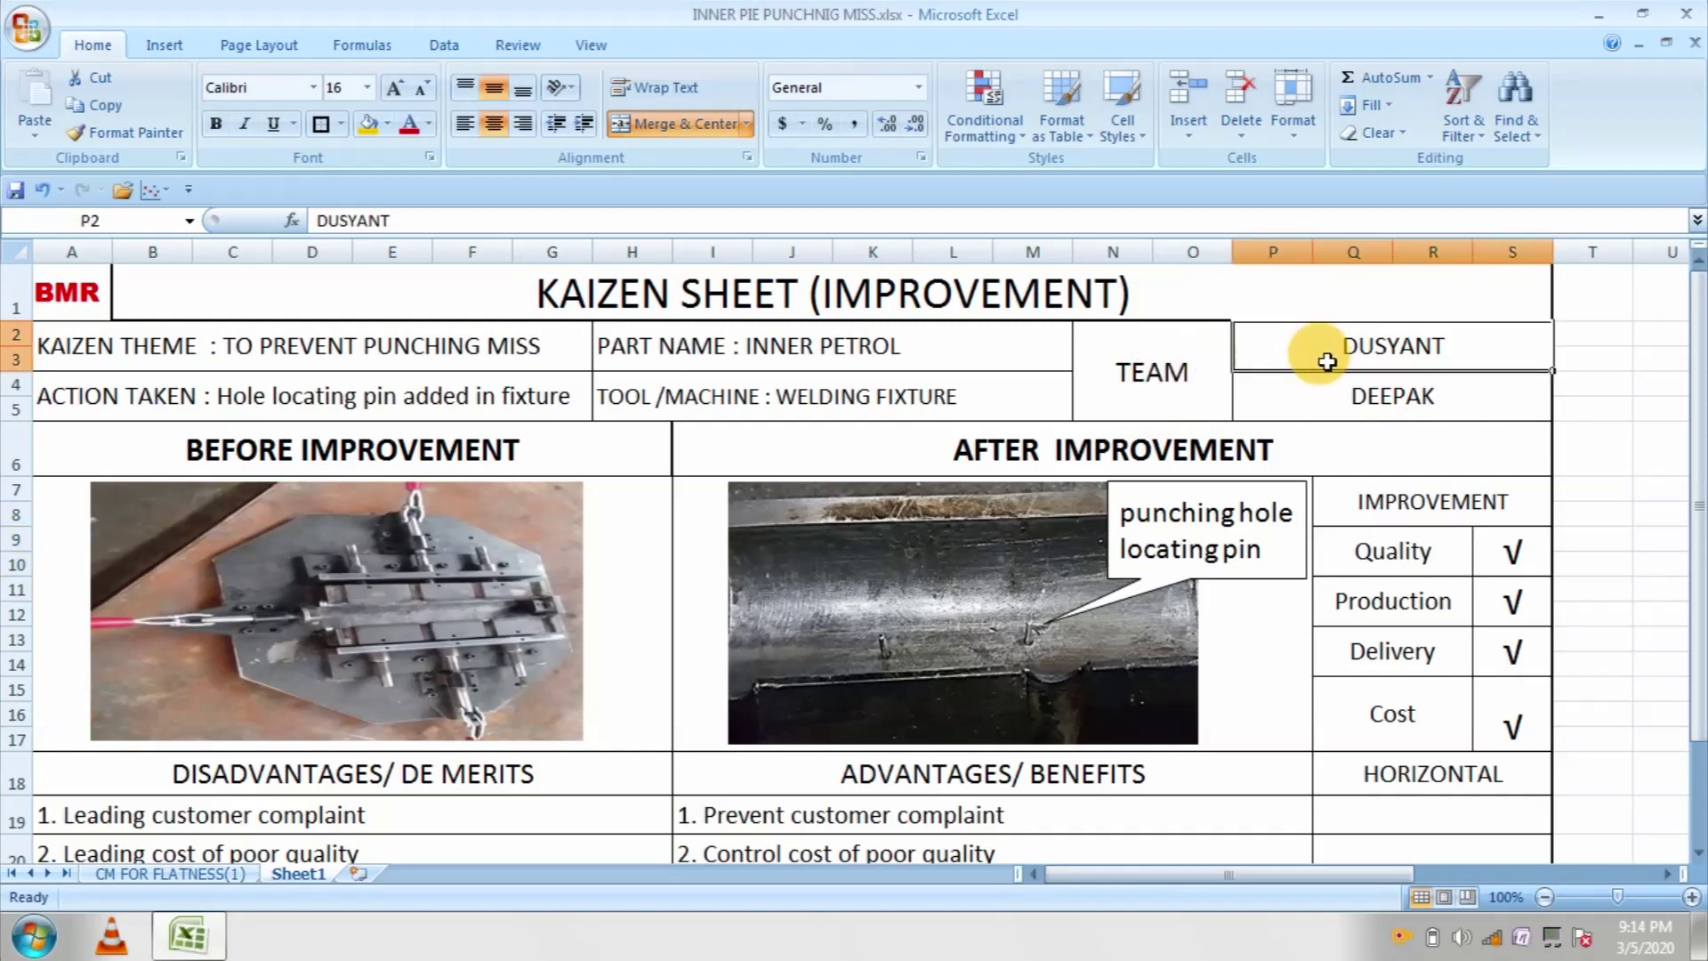
left_click(1359, 412)
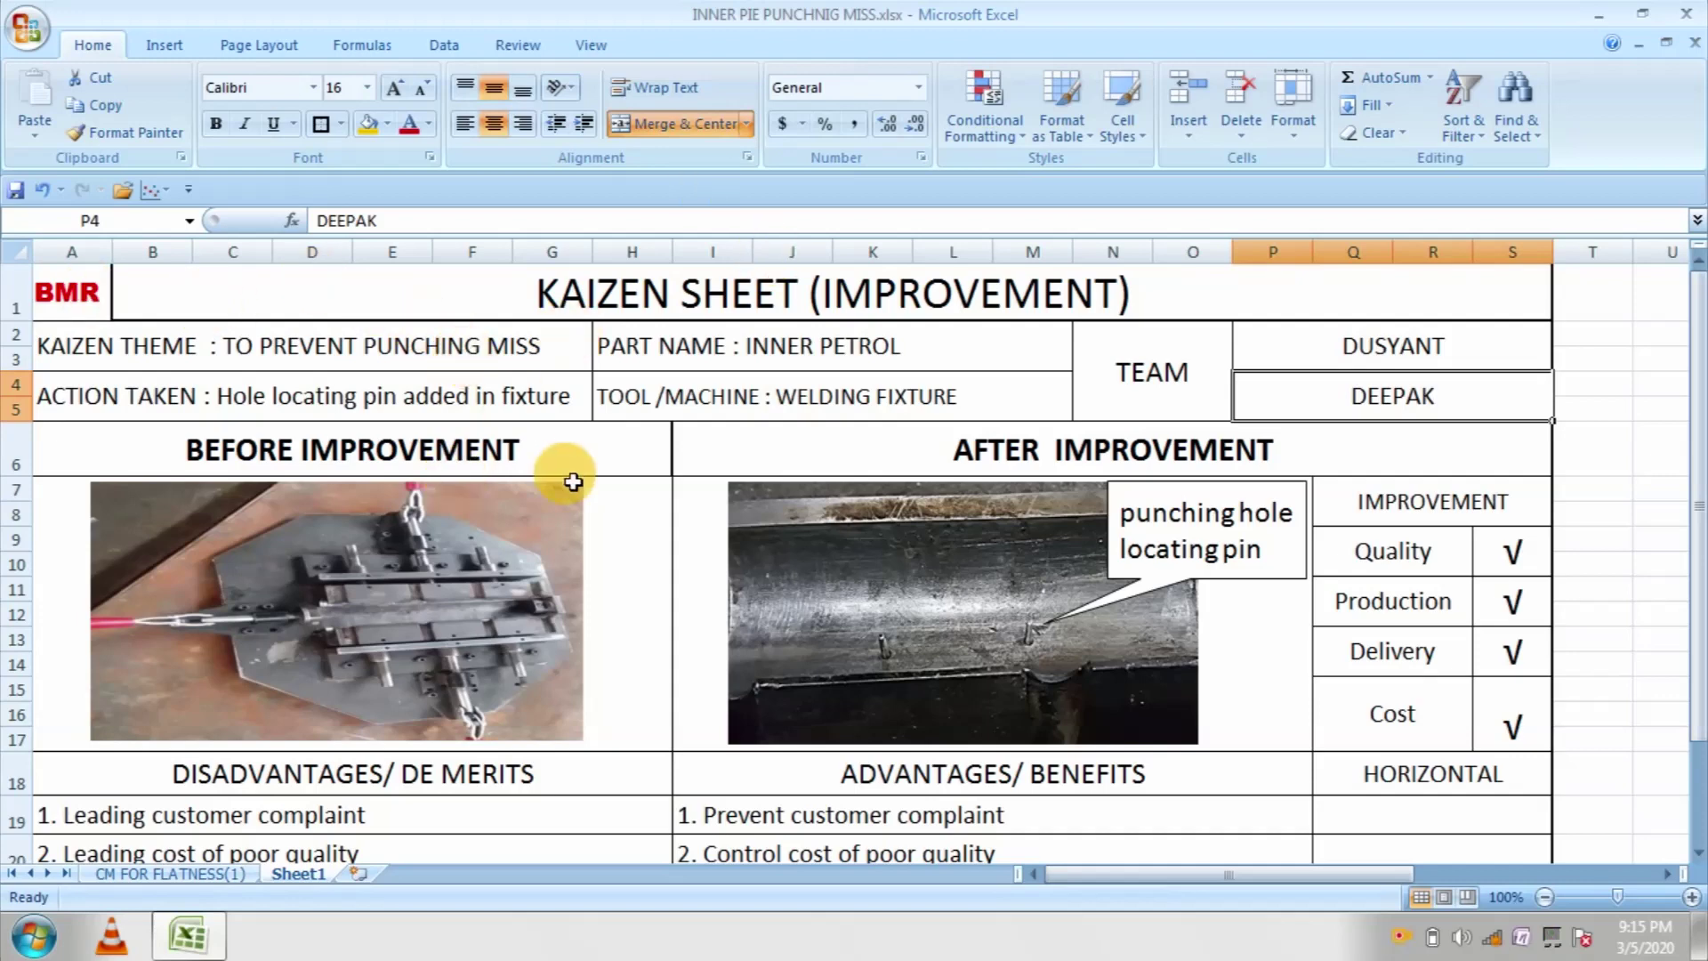
left_click(613, 459)
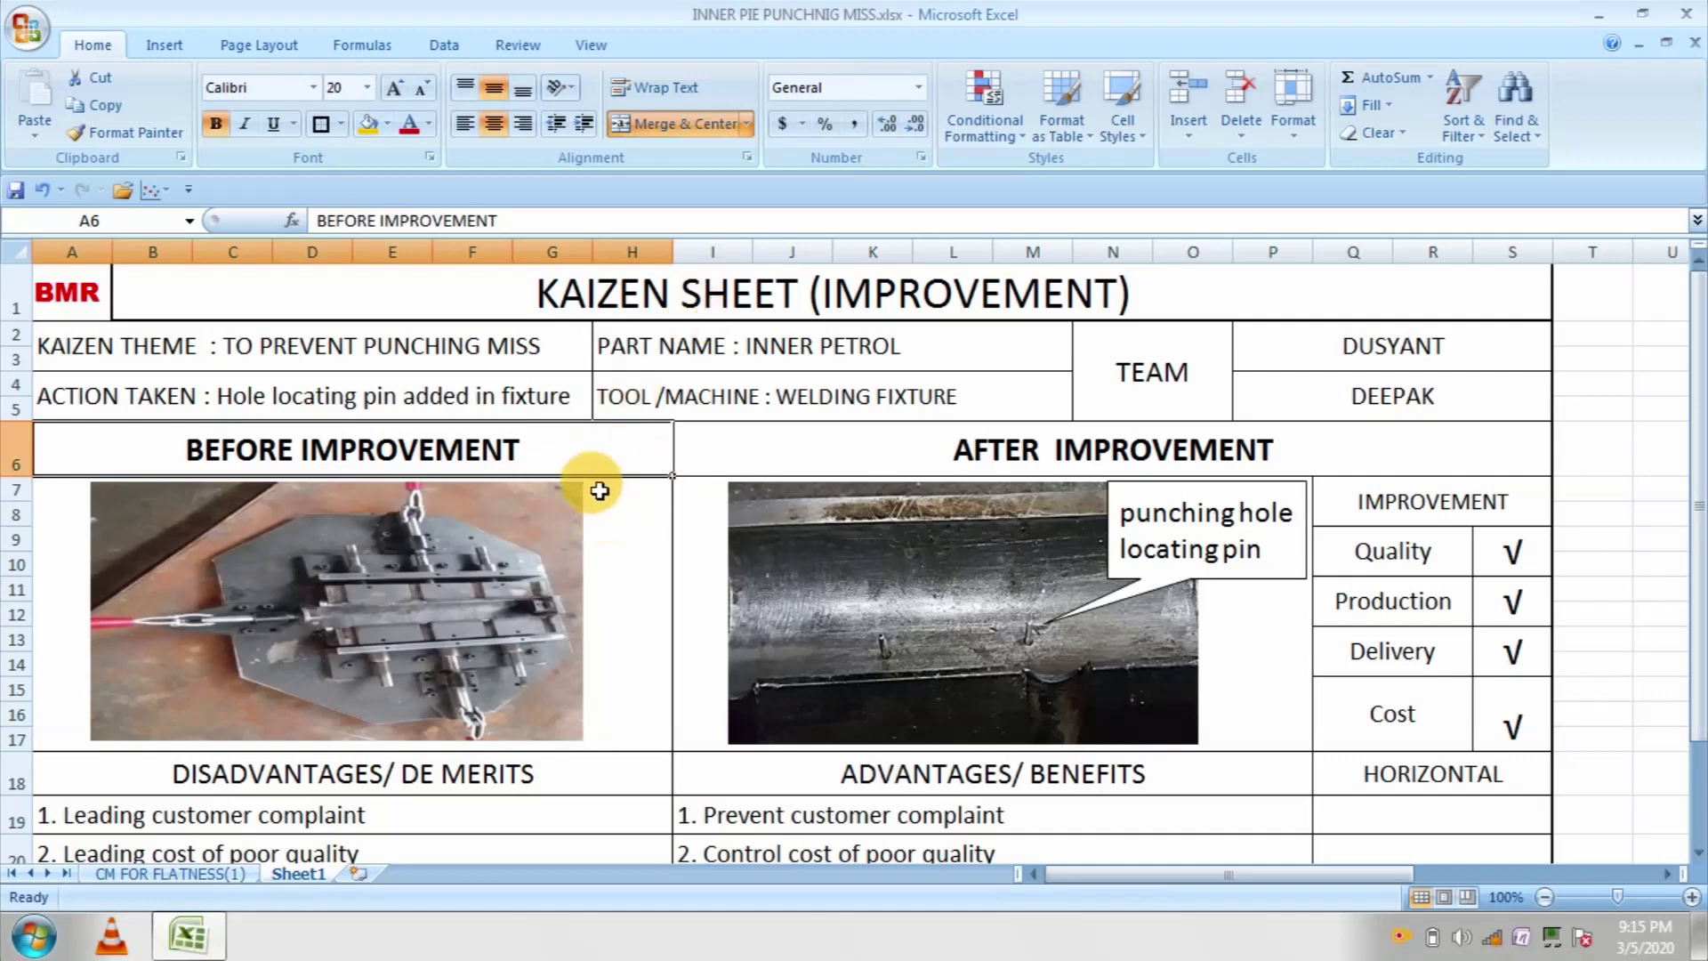
left_click(309, 587)
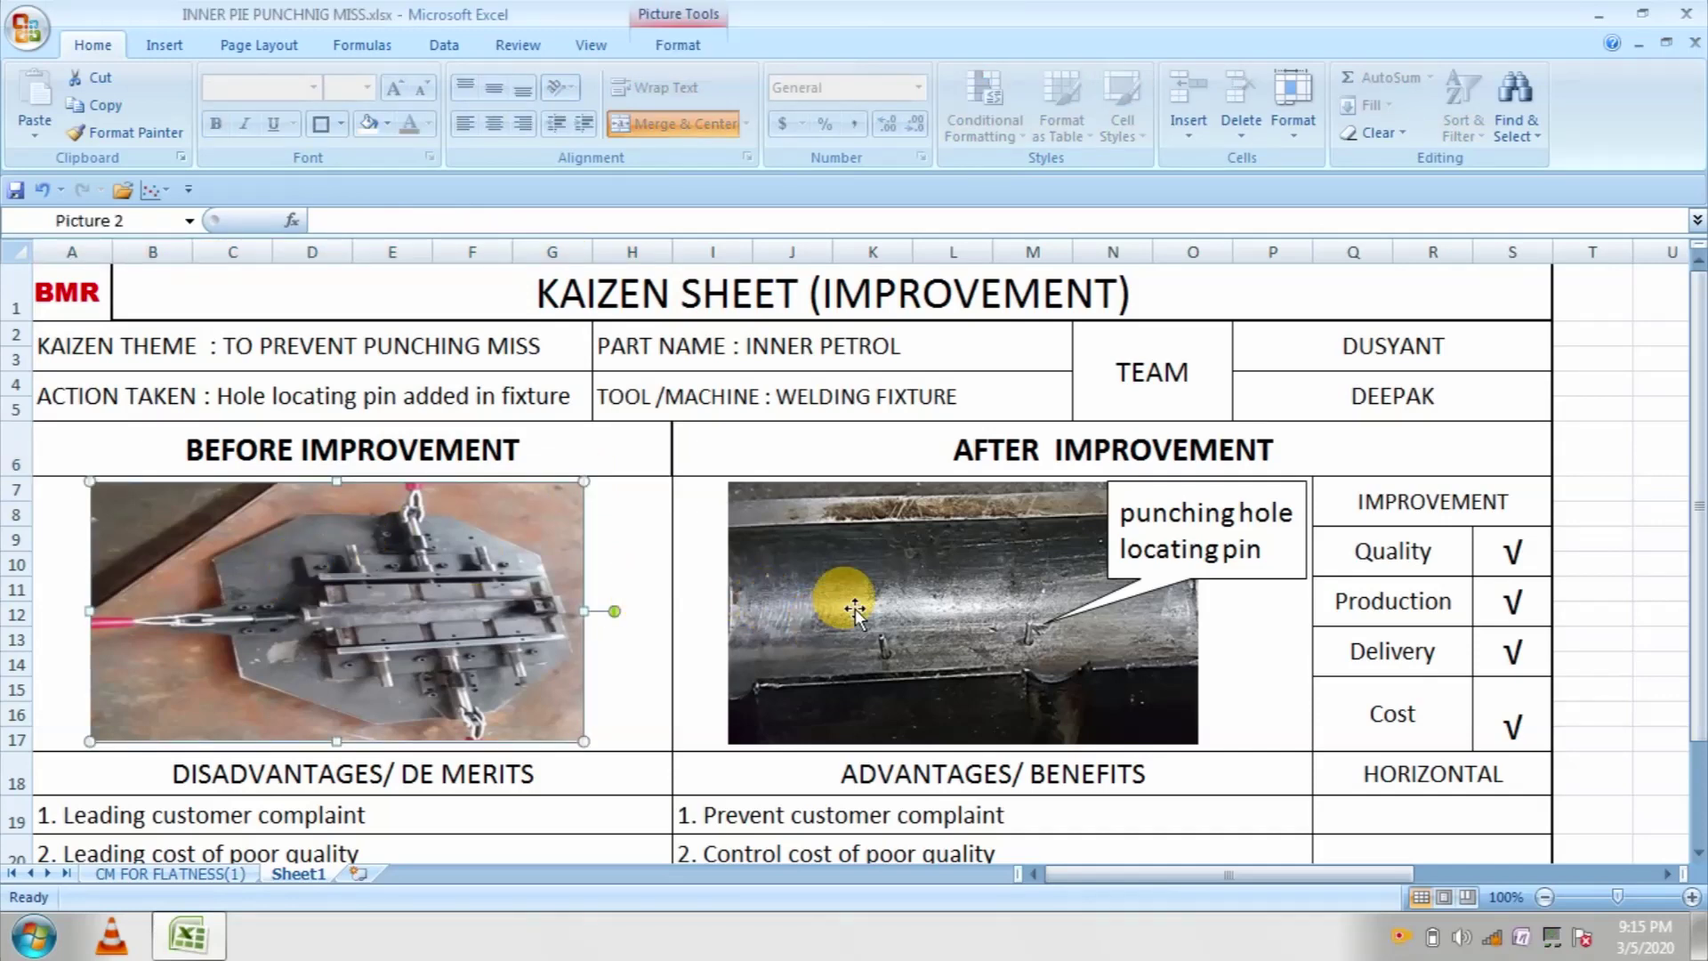
left_click(1282, 662)
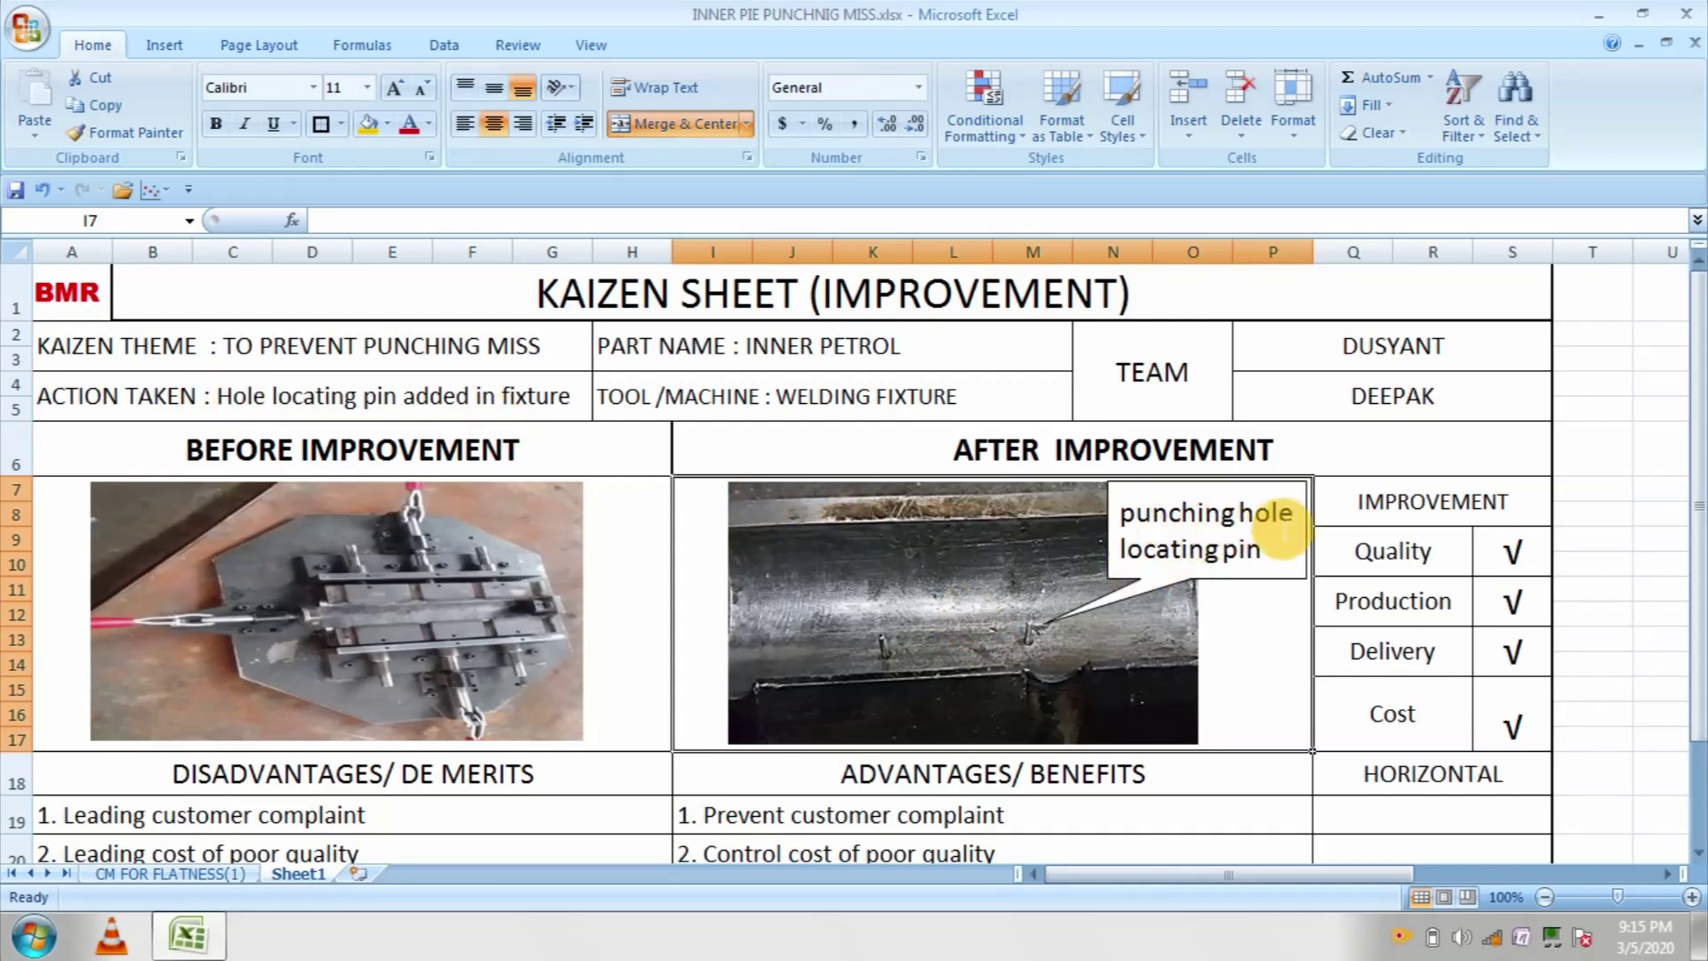
Step: Narrow the punching hole locating pin callout so its text rewraps, then deselect it
left_click(1288, 561)
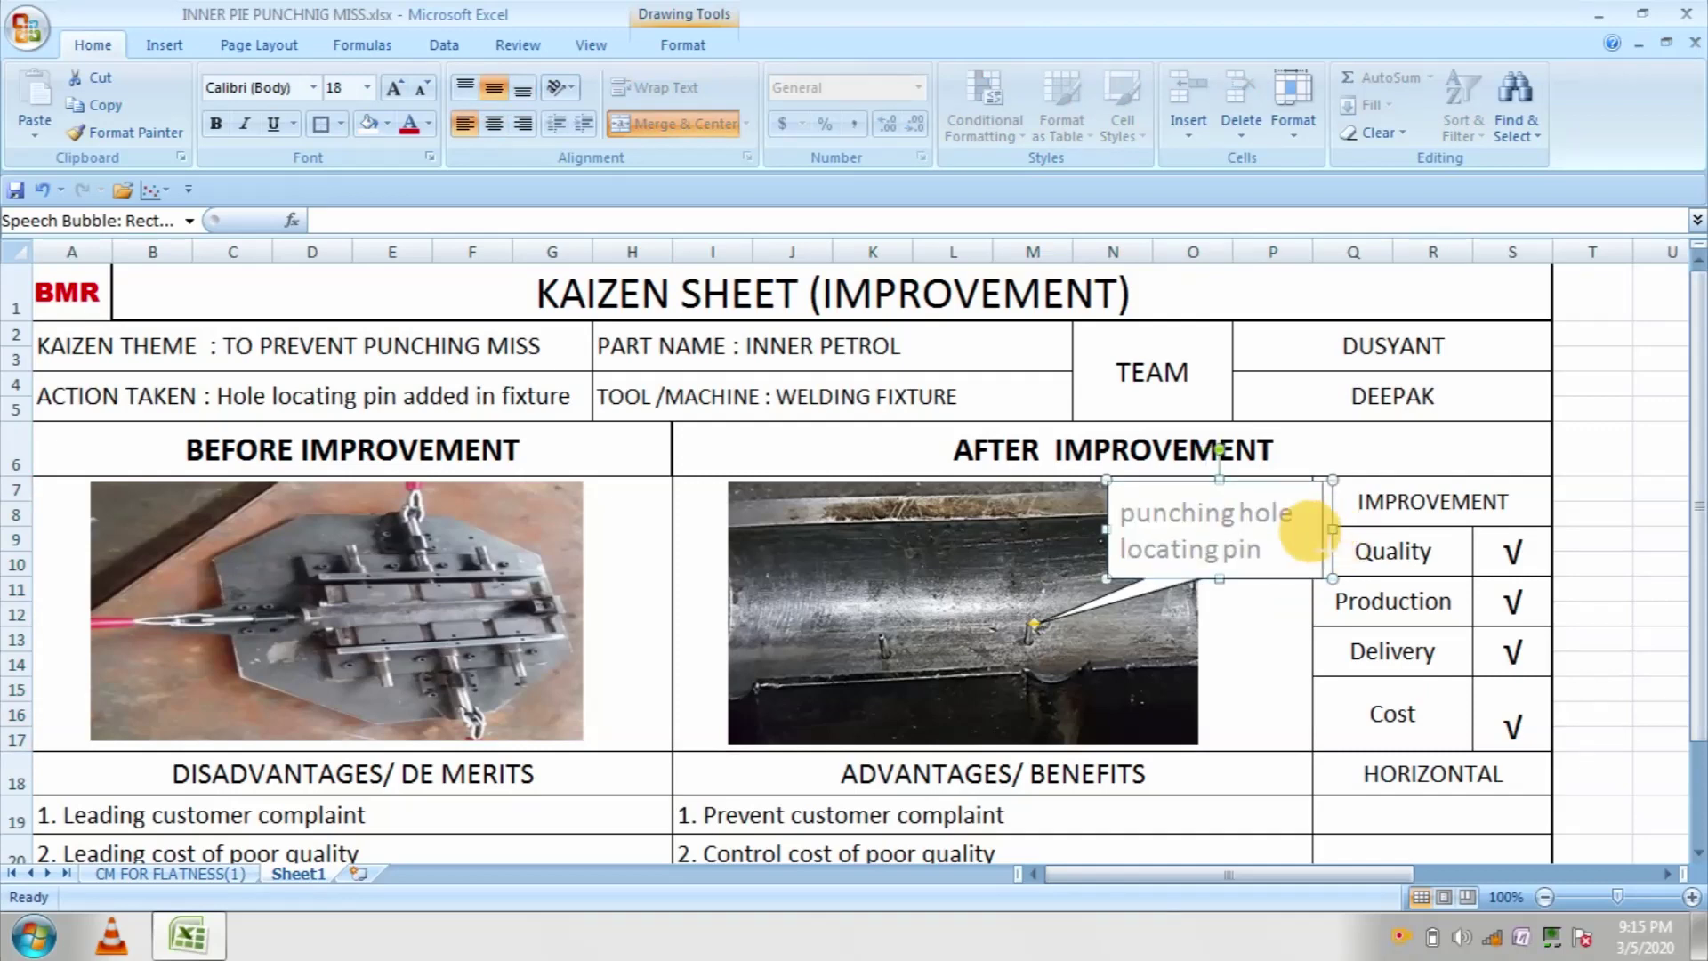
mouse_move(1304, 530)
left_mouse_down()
mouse_move(1332, 530)
mouse_move(1296, 530)
left_mouse_up()
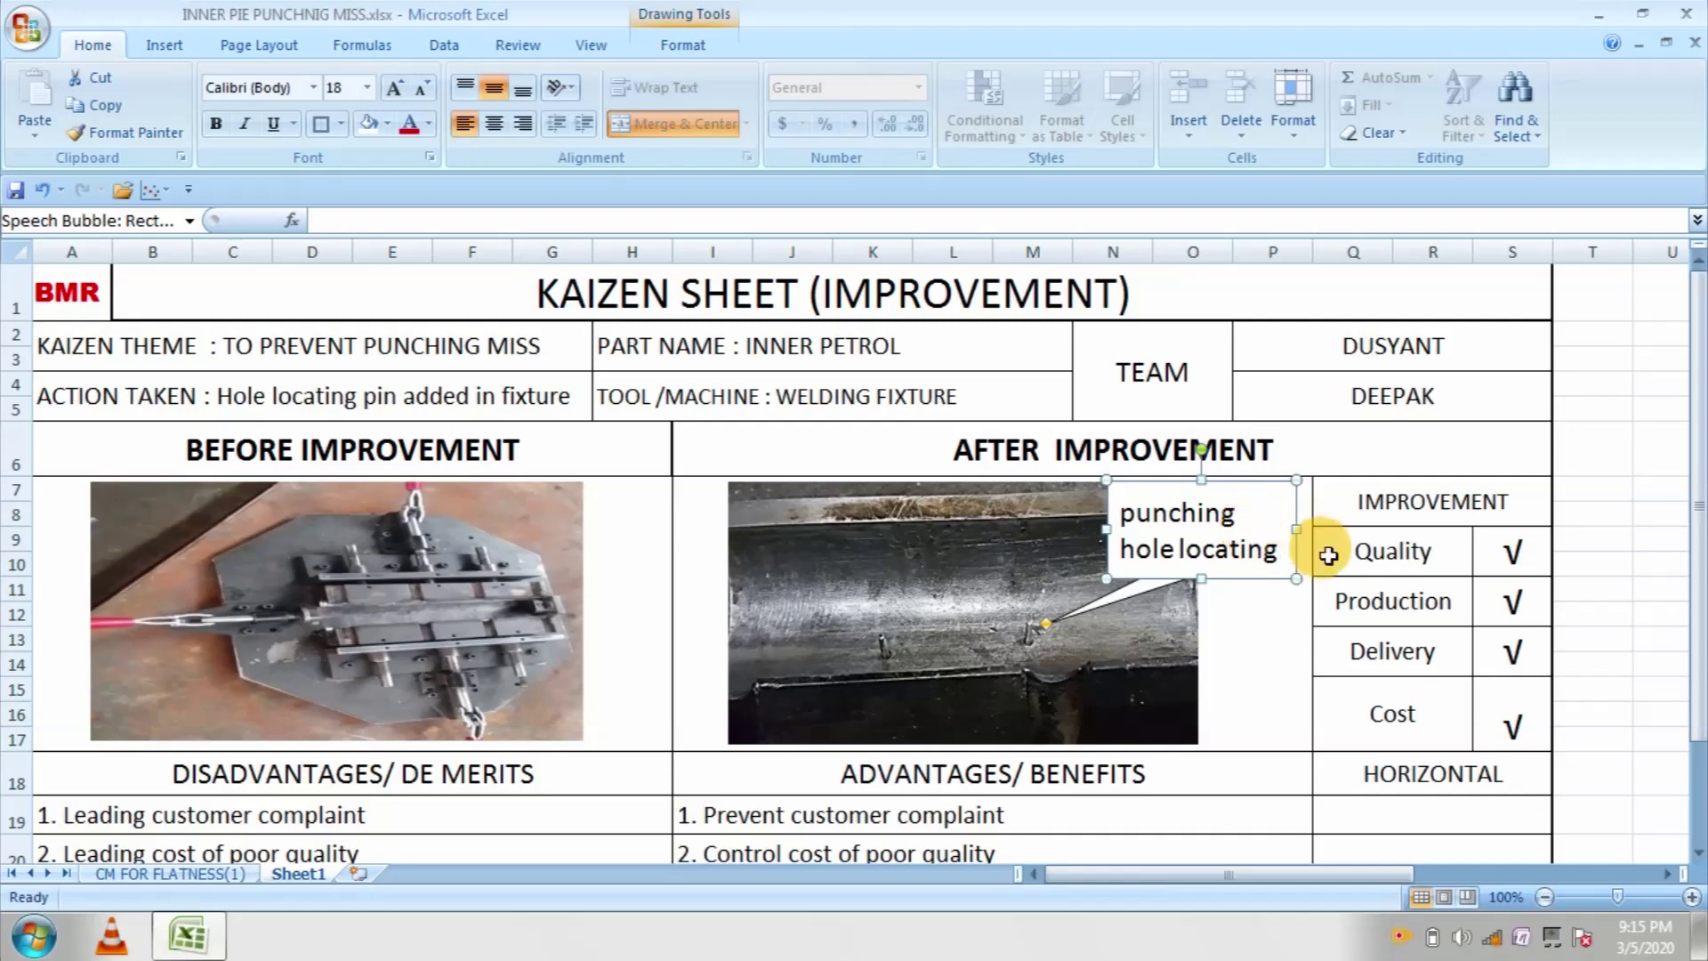
mouse_move(1305, 531)
left_mouse_down()
mouse_move(1337, 529)
mouse_move(1295, 535)
left_mouse_up()
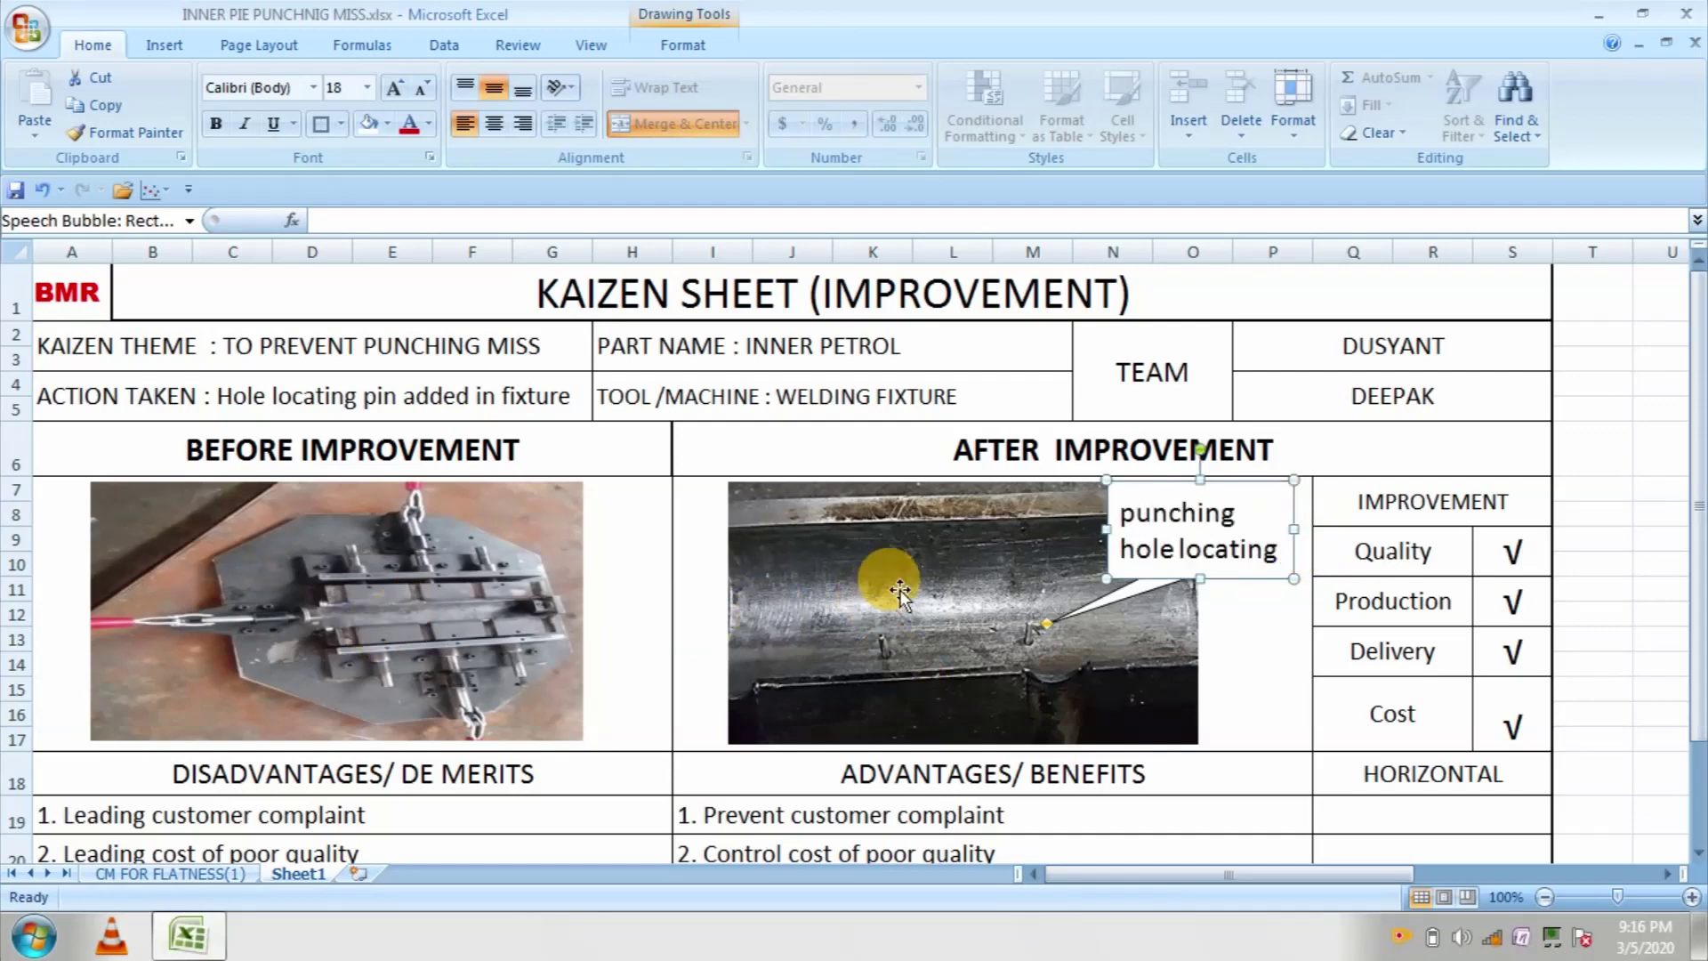
left_click(1267, 708)
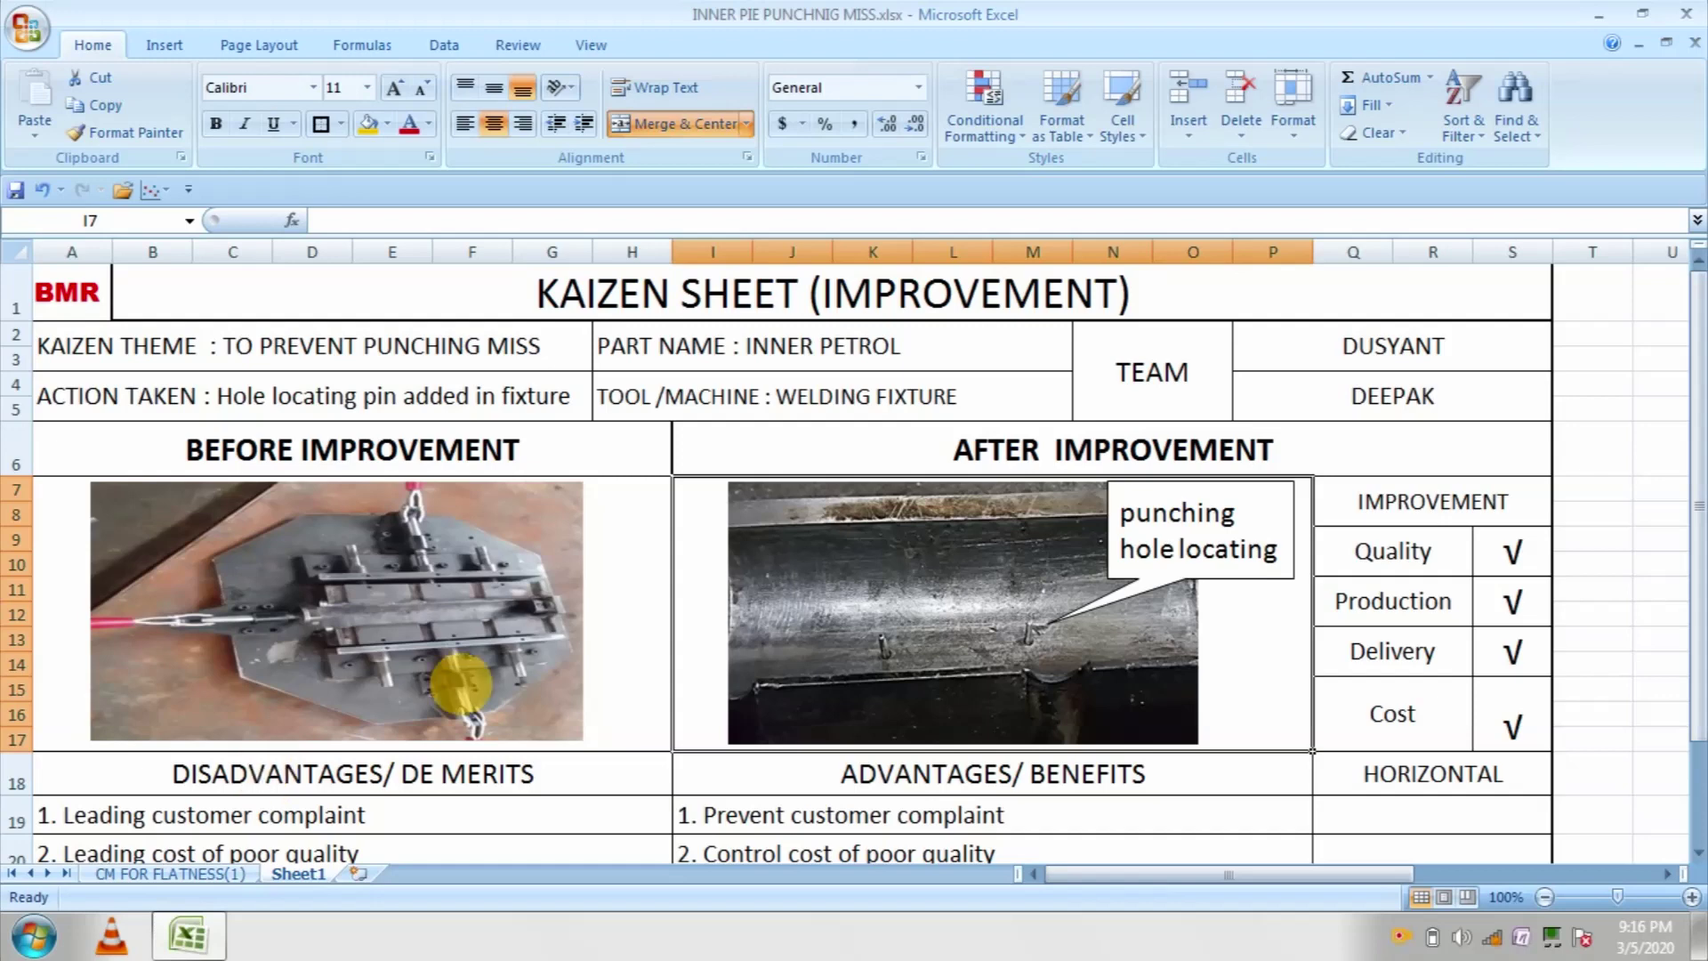
Step: Look over the defect and fixture pipe photos on CM FOR FLATNESS(1), then return to Sheet1
left_click(203, 876)
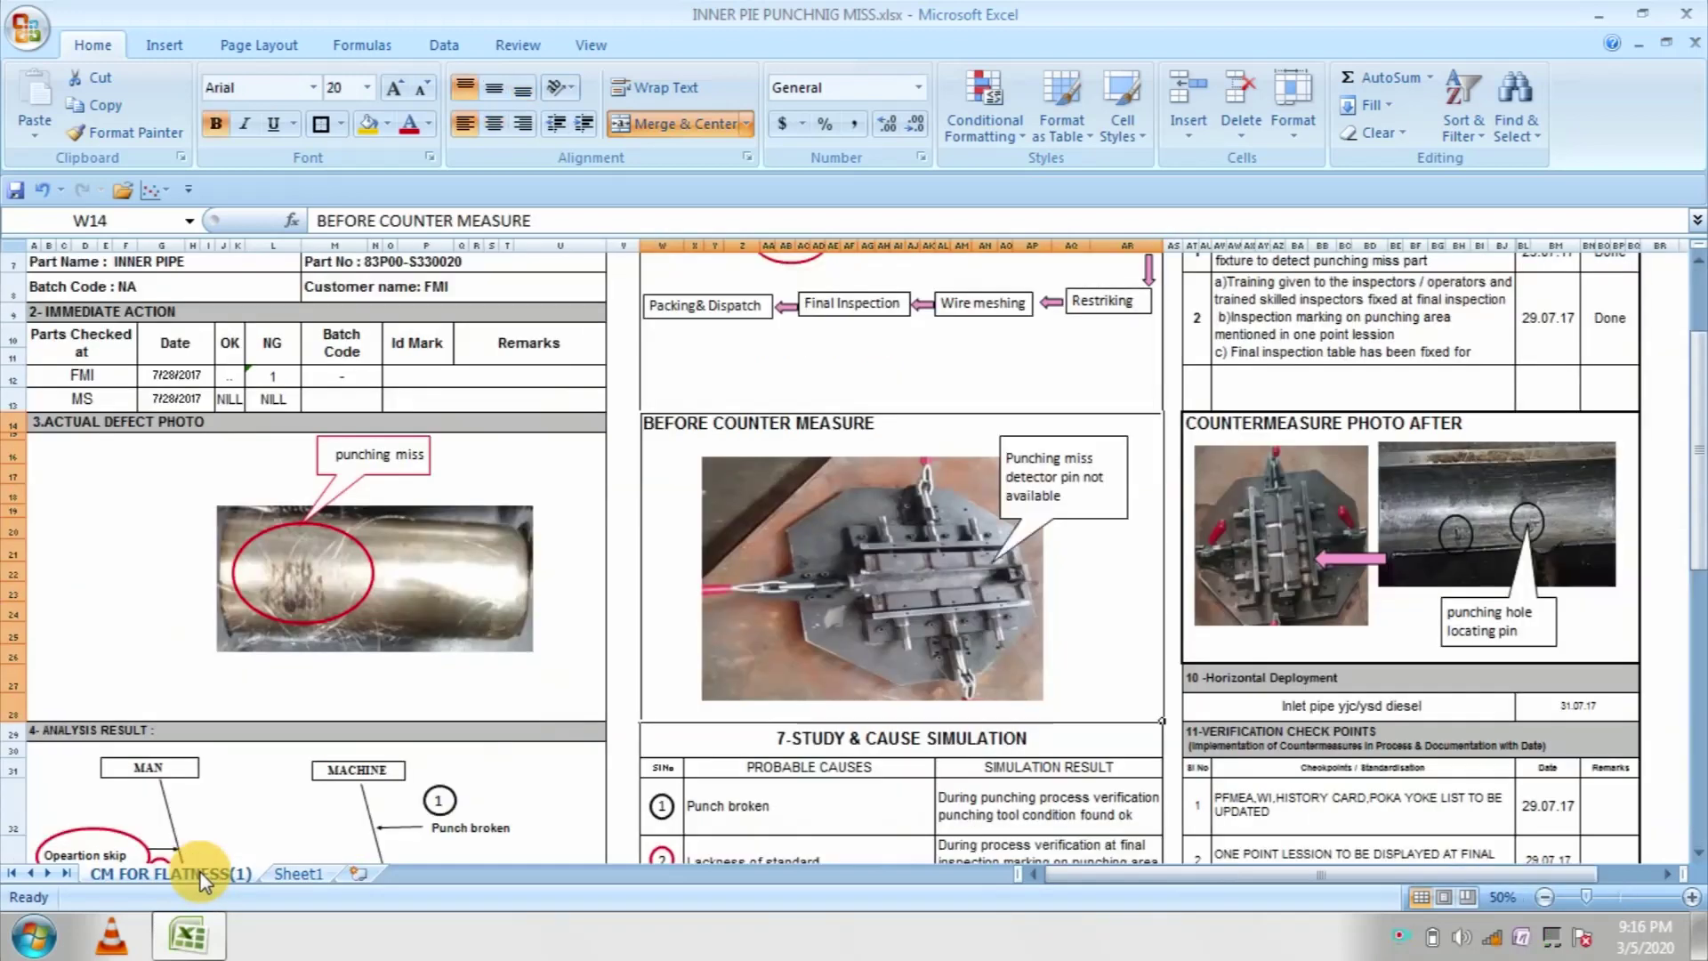
left_click(431, 571)
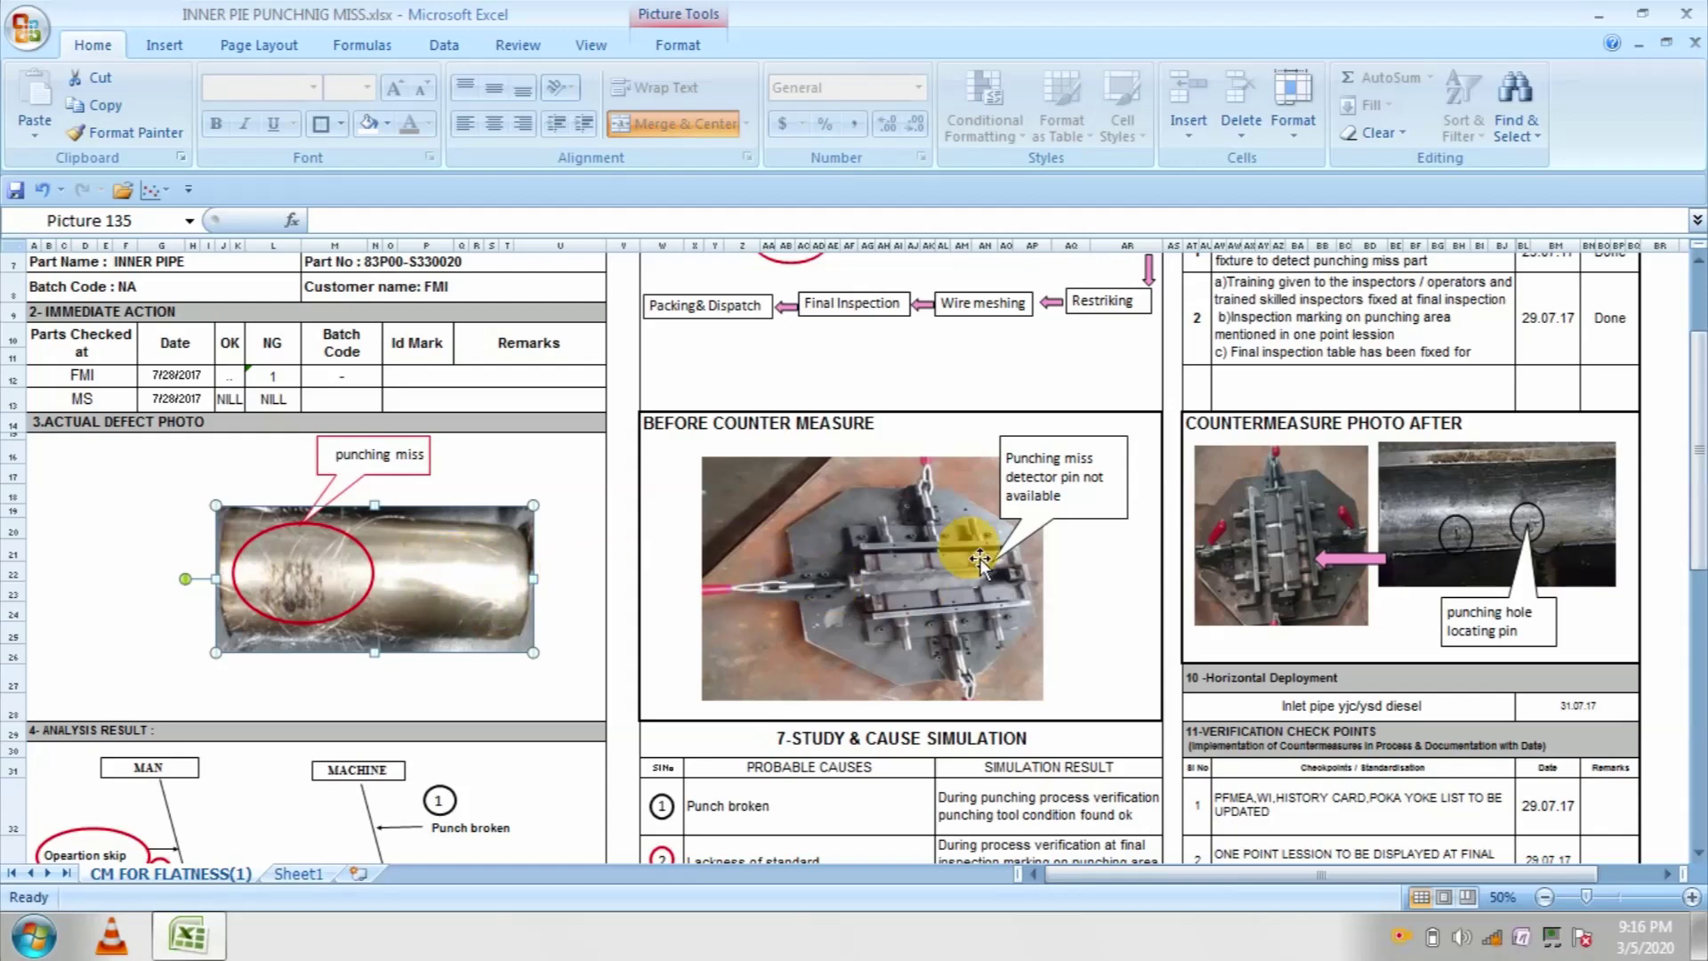
left_click(928, 569)
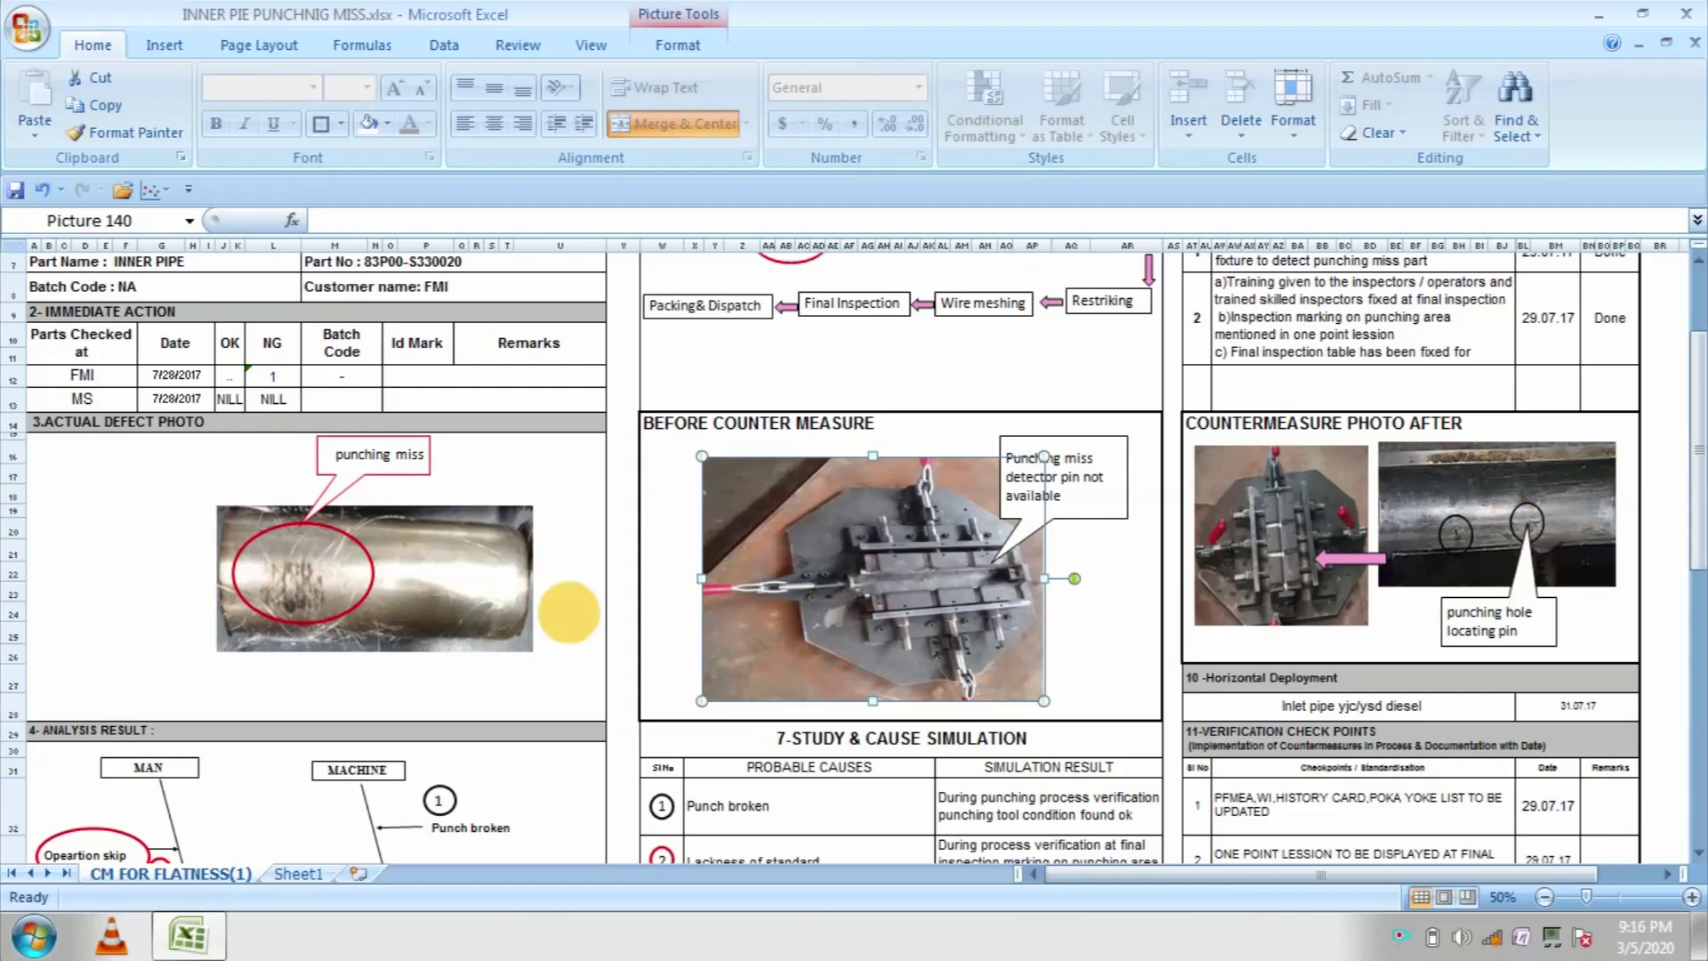
left_click(485, 593)
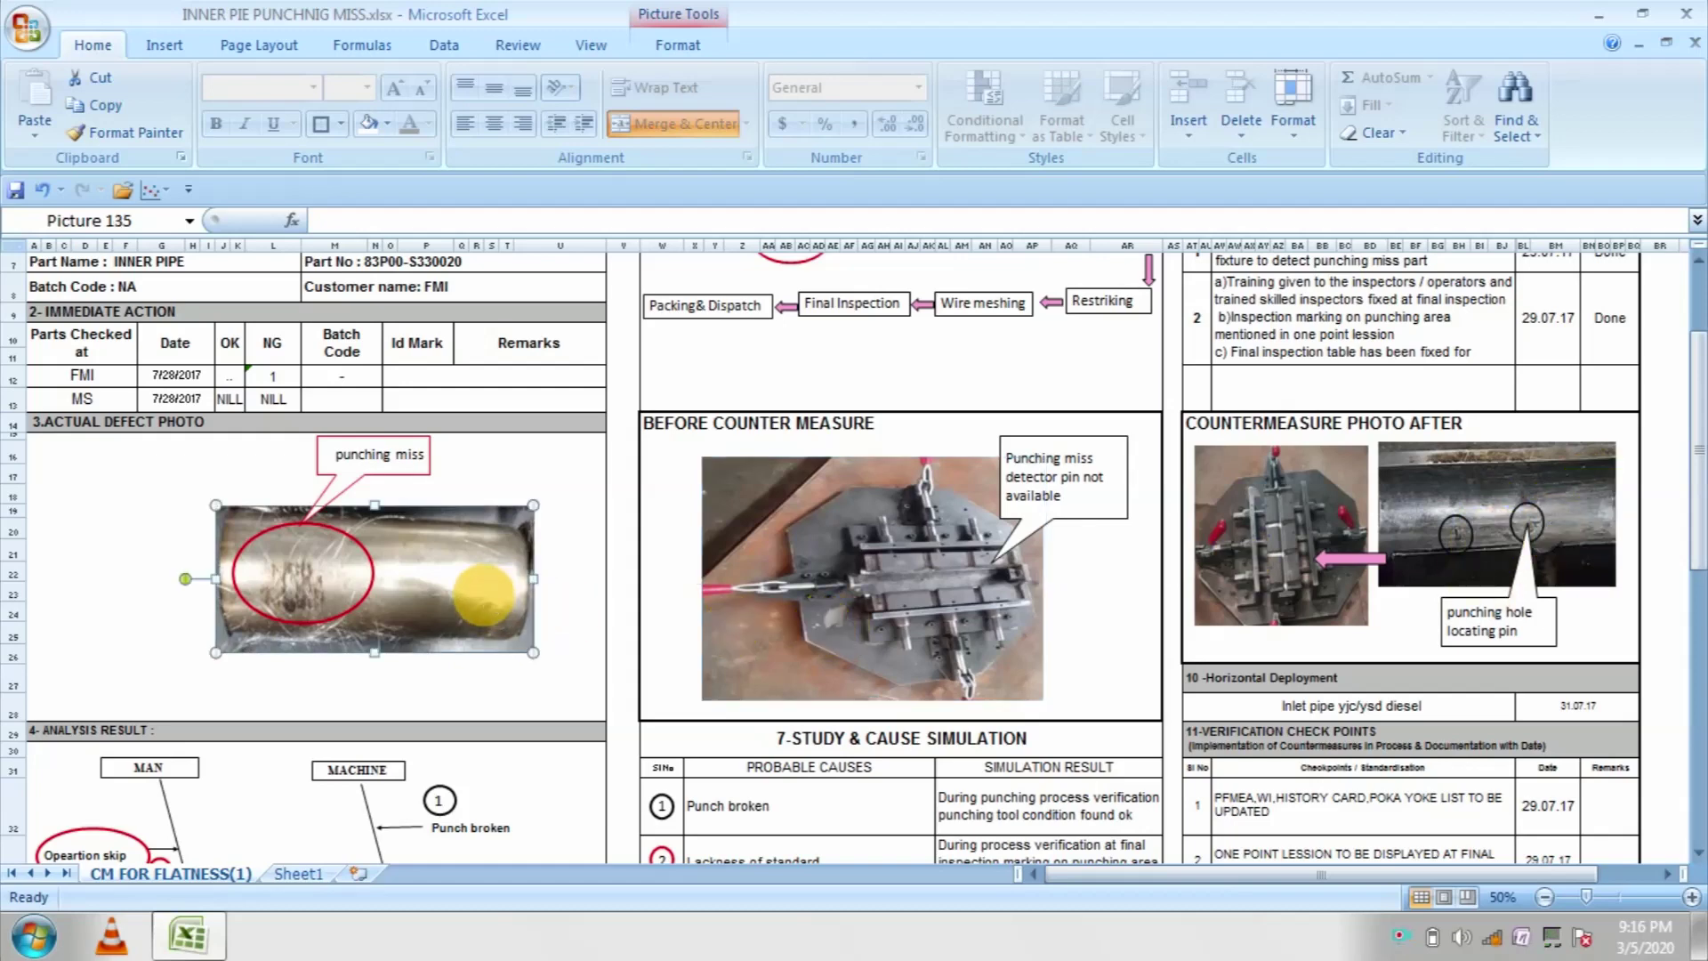
left_click(1498, 522)
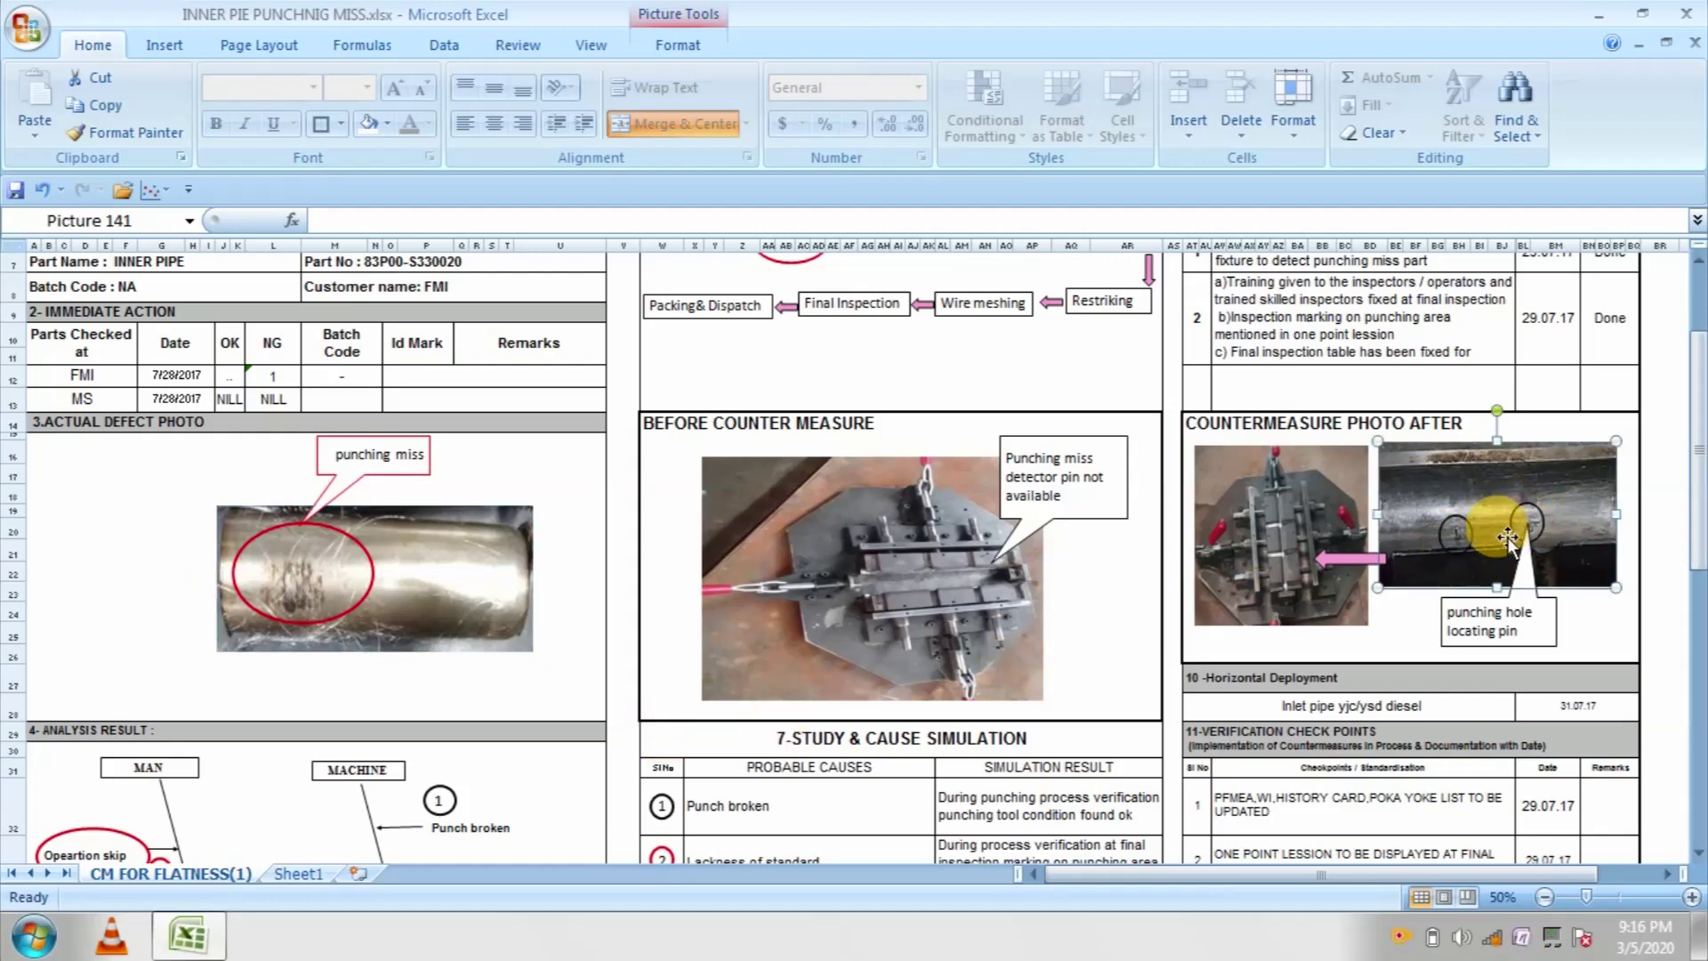
left_click(303, 874)
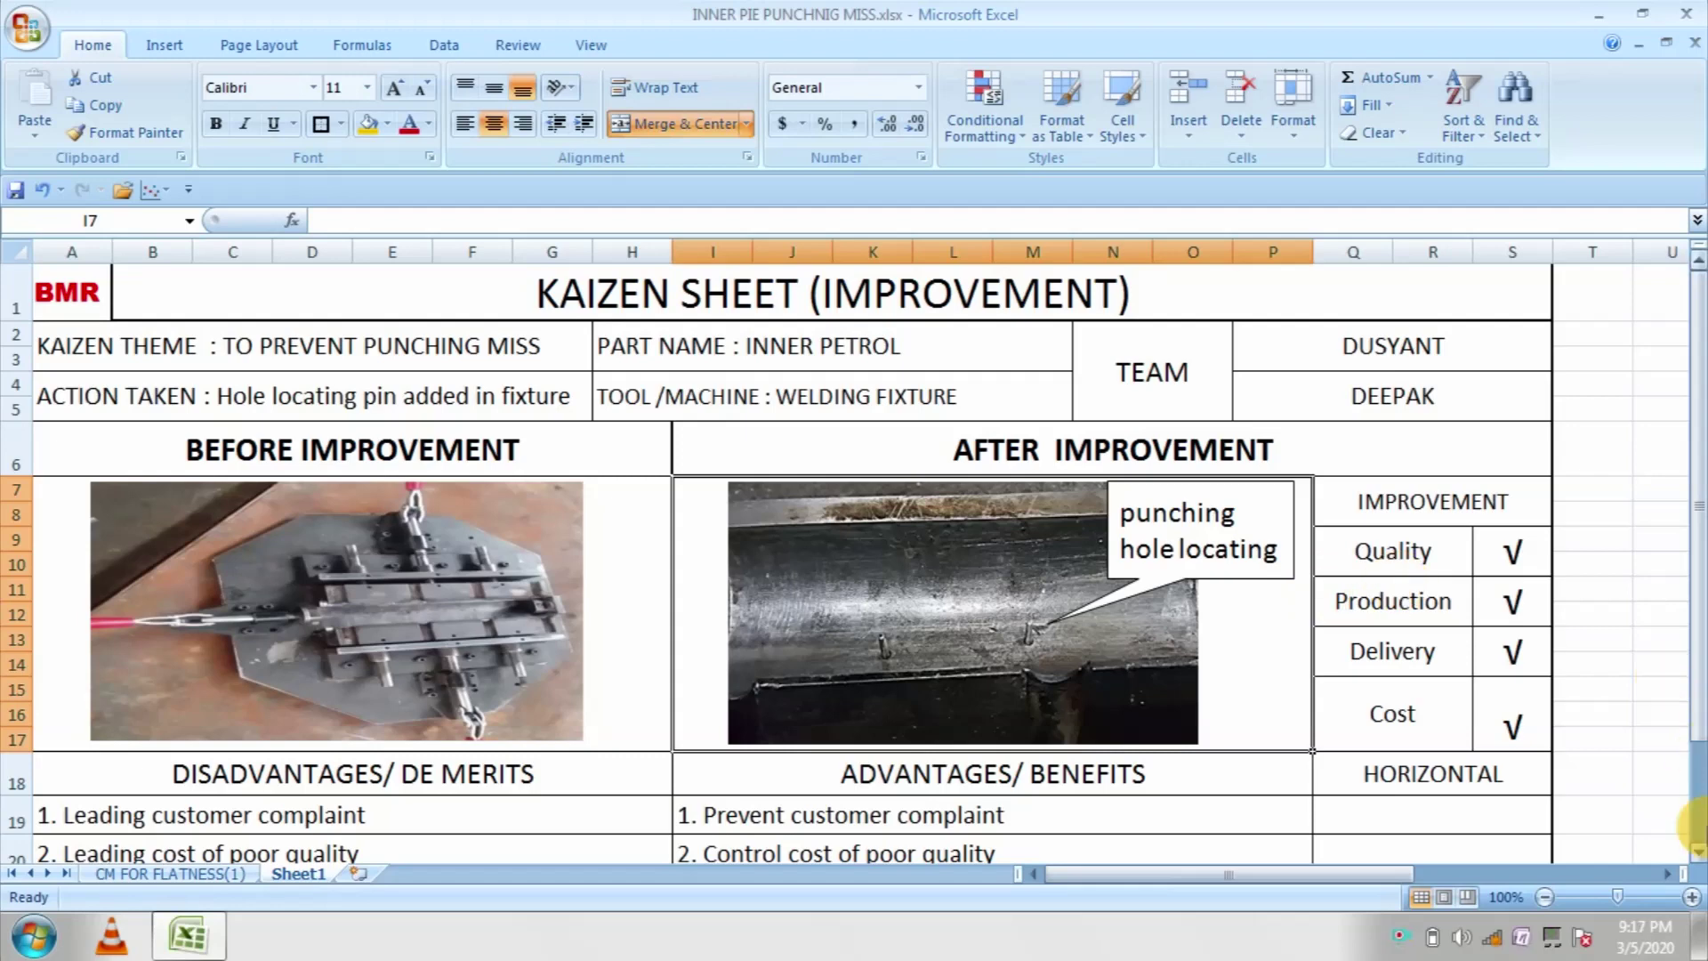
left_click(1699, 844)
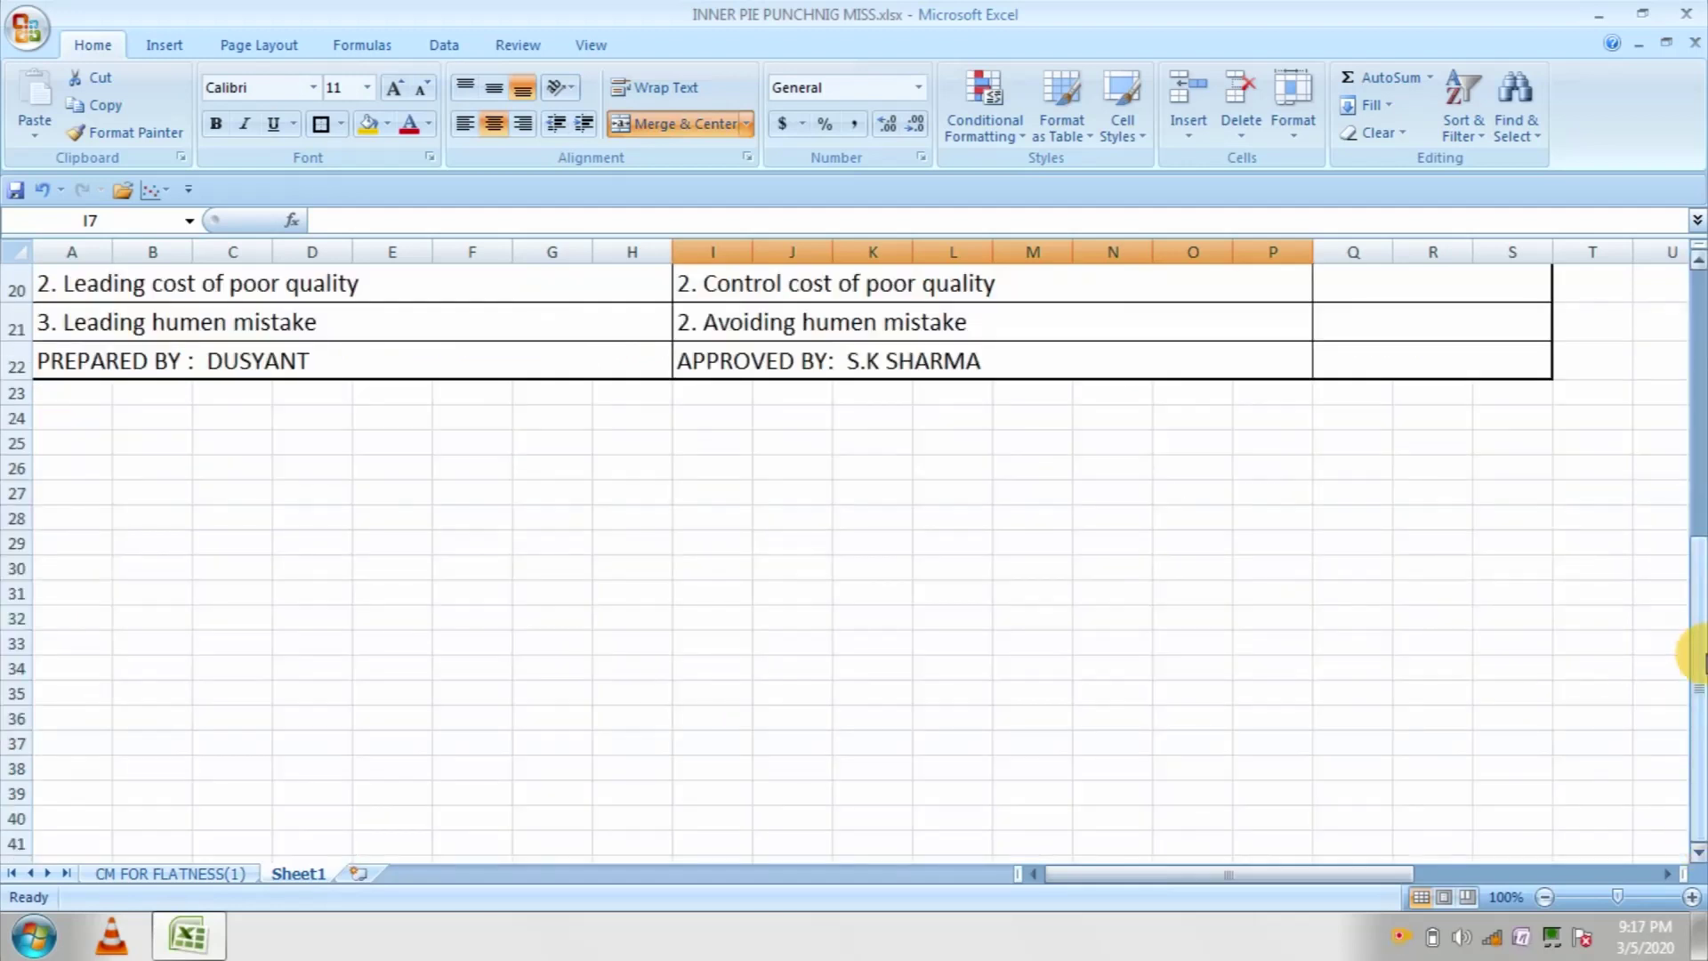
left_click_drag(1694, 648, 1683, 442)
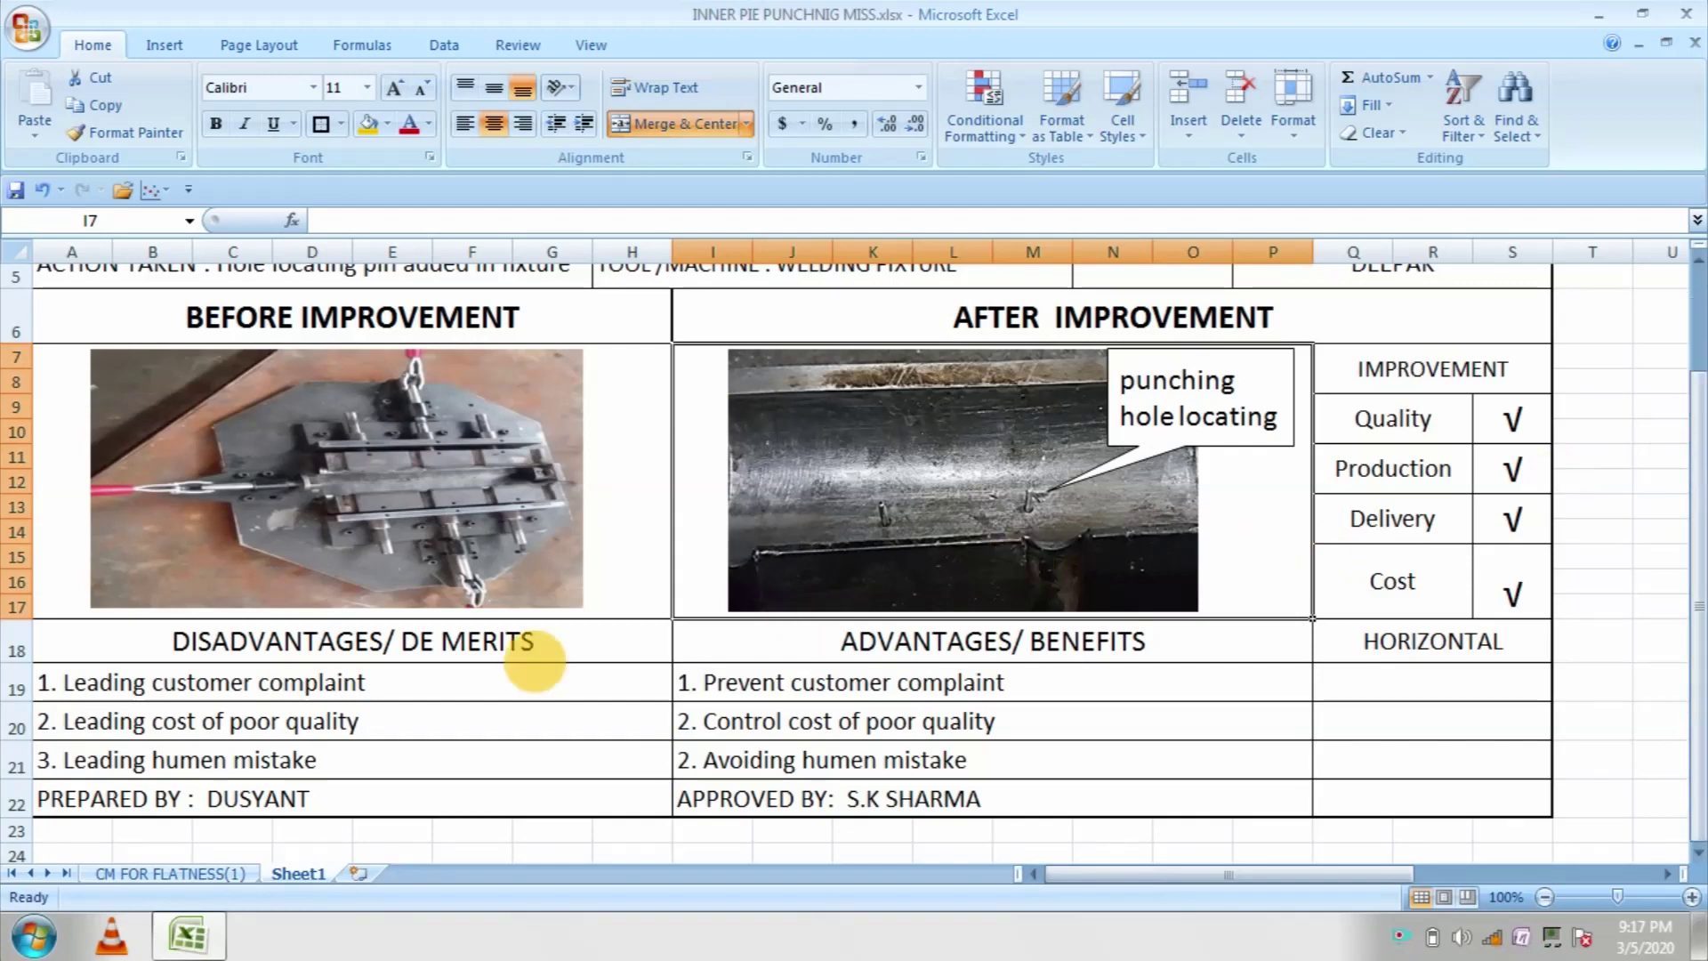
left_click(515, 658)
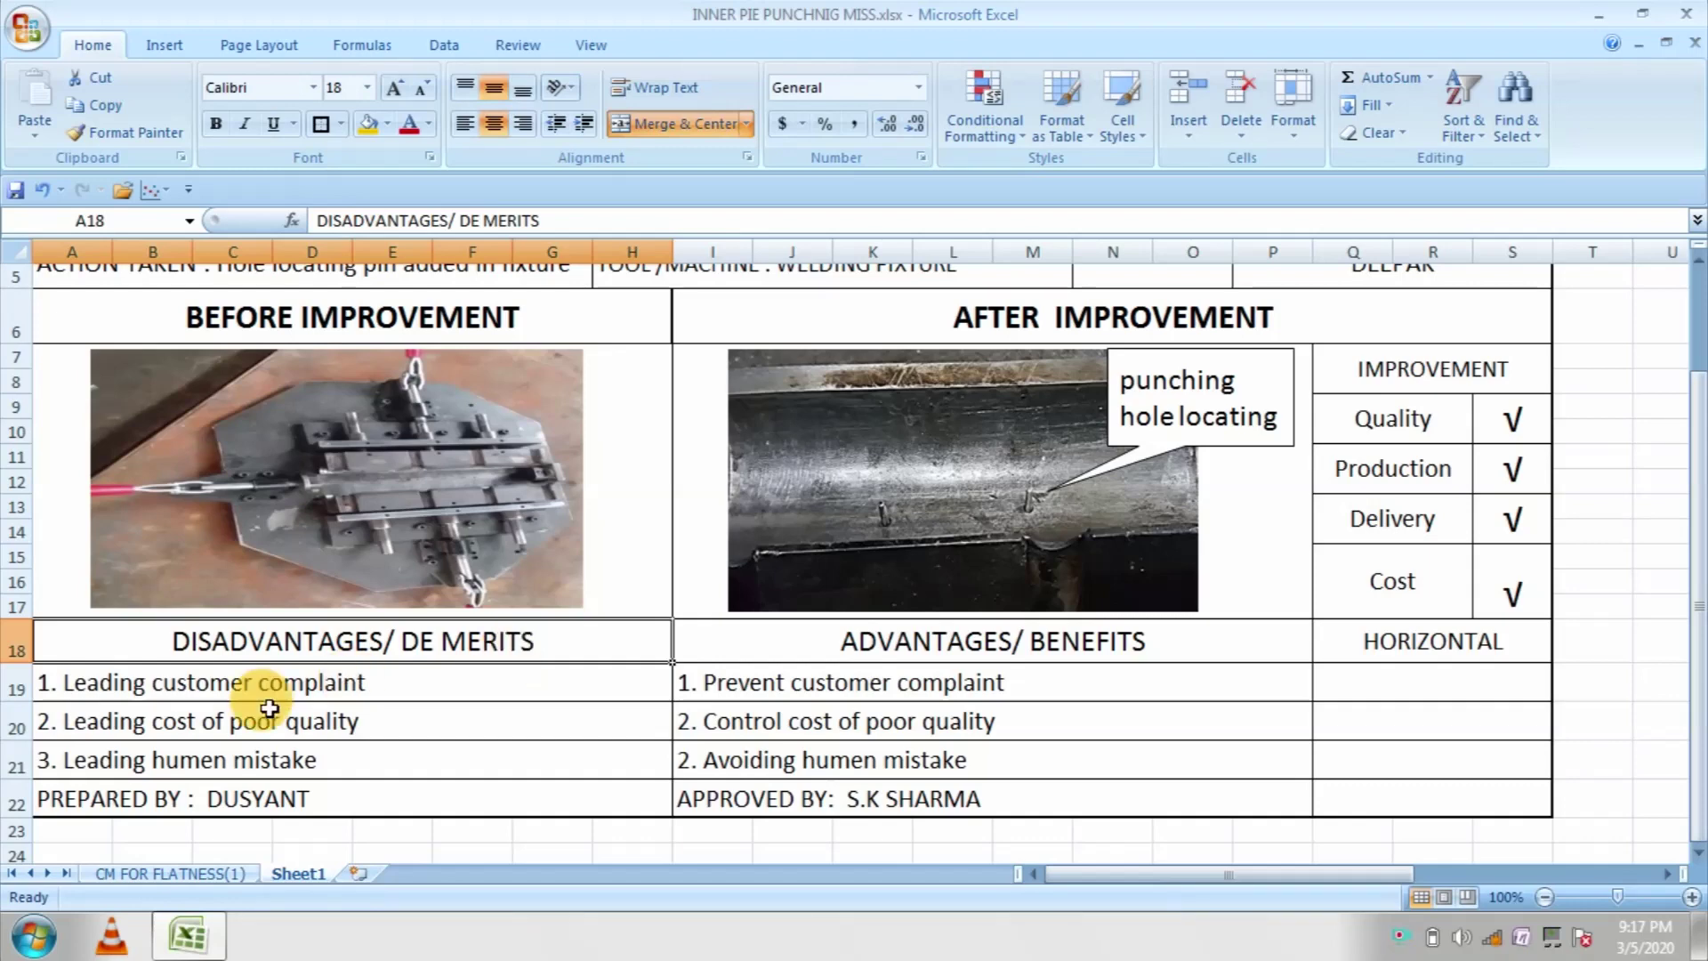
left_click(449, 695)
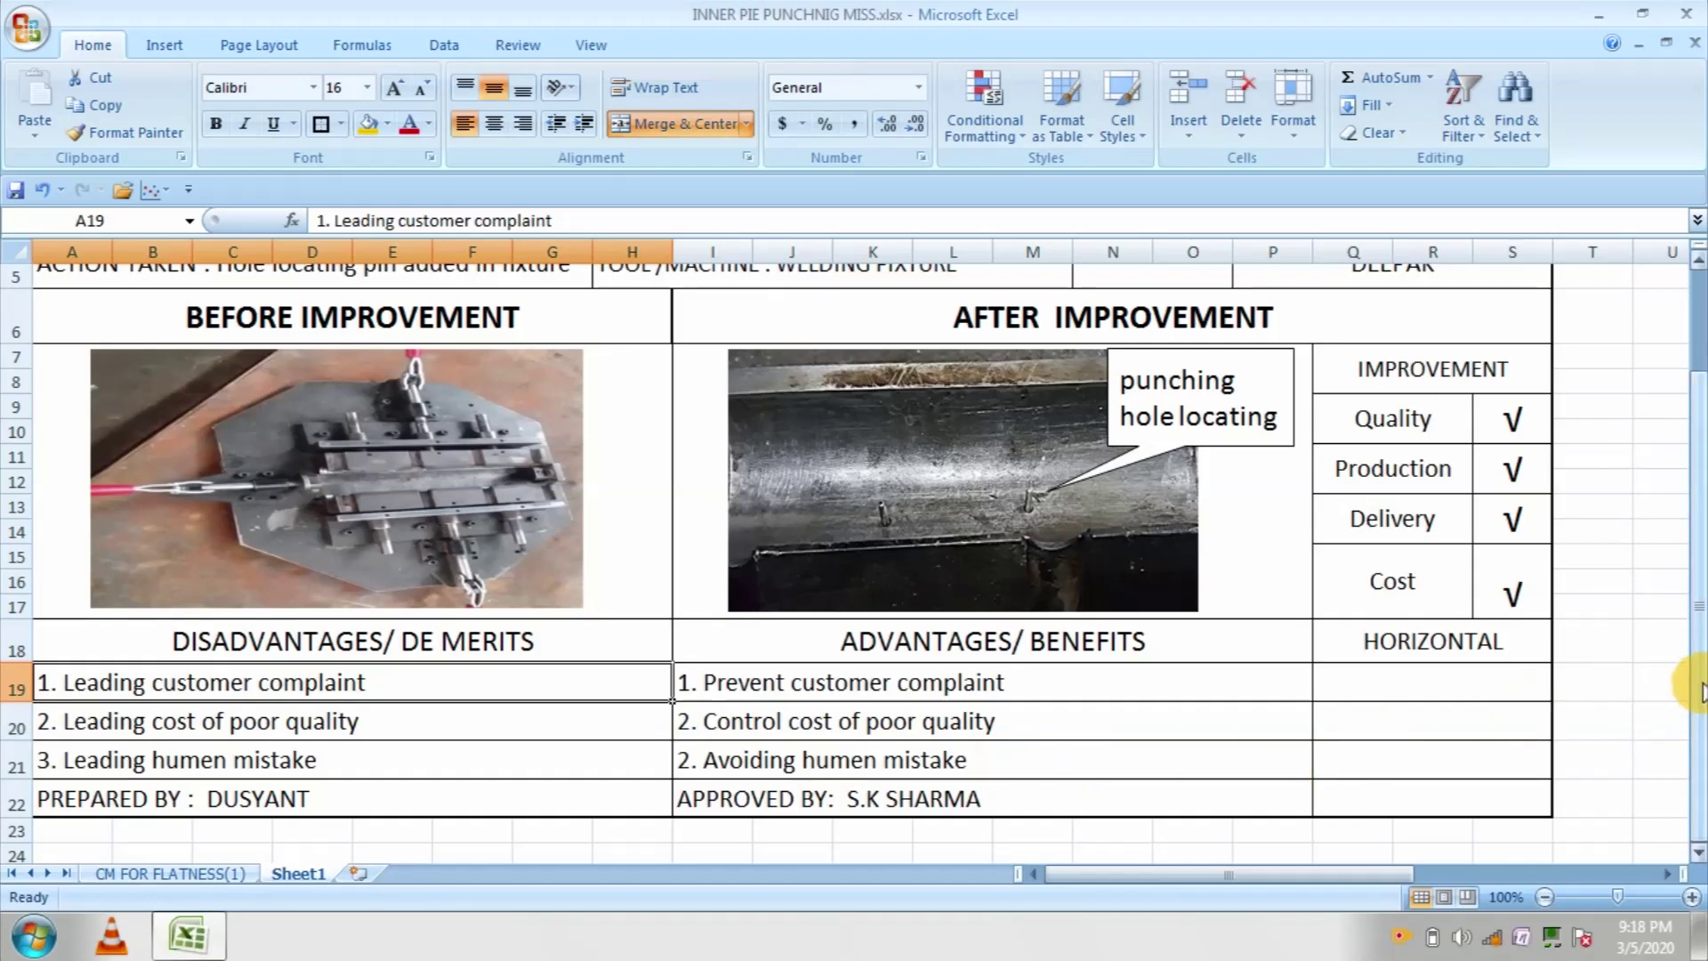
mouse_move(1695, 676)
left_mouse_down()
mouse_move(1697, 502)
mouse_move(1694, 529)
left_mouse_up()
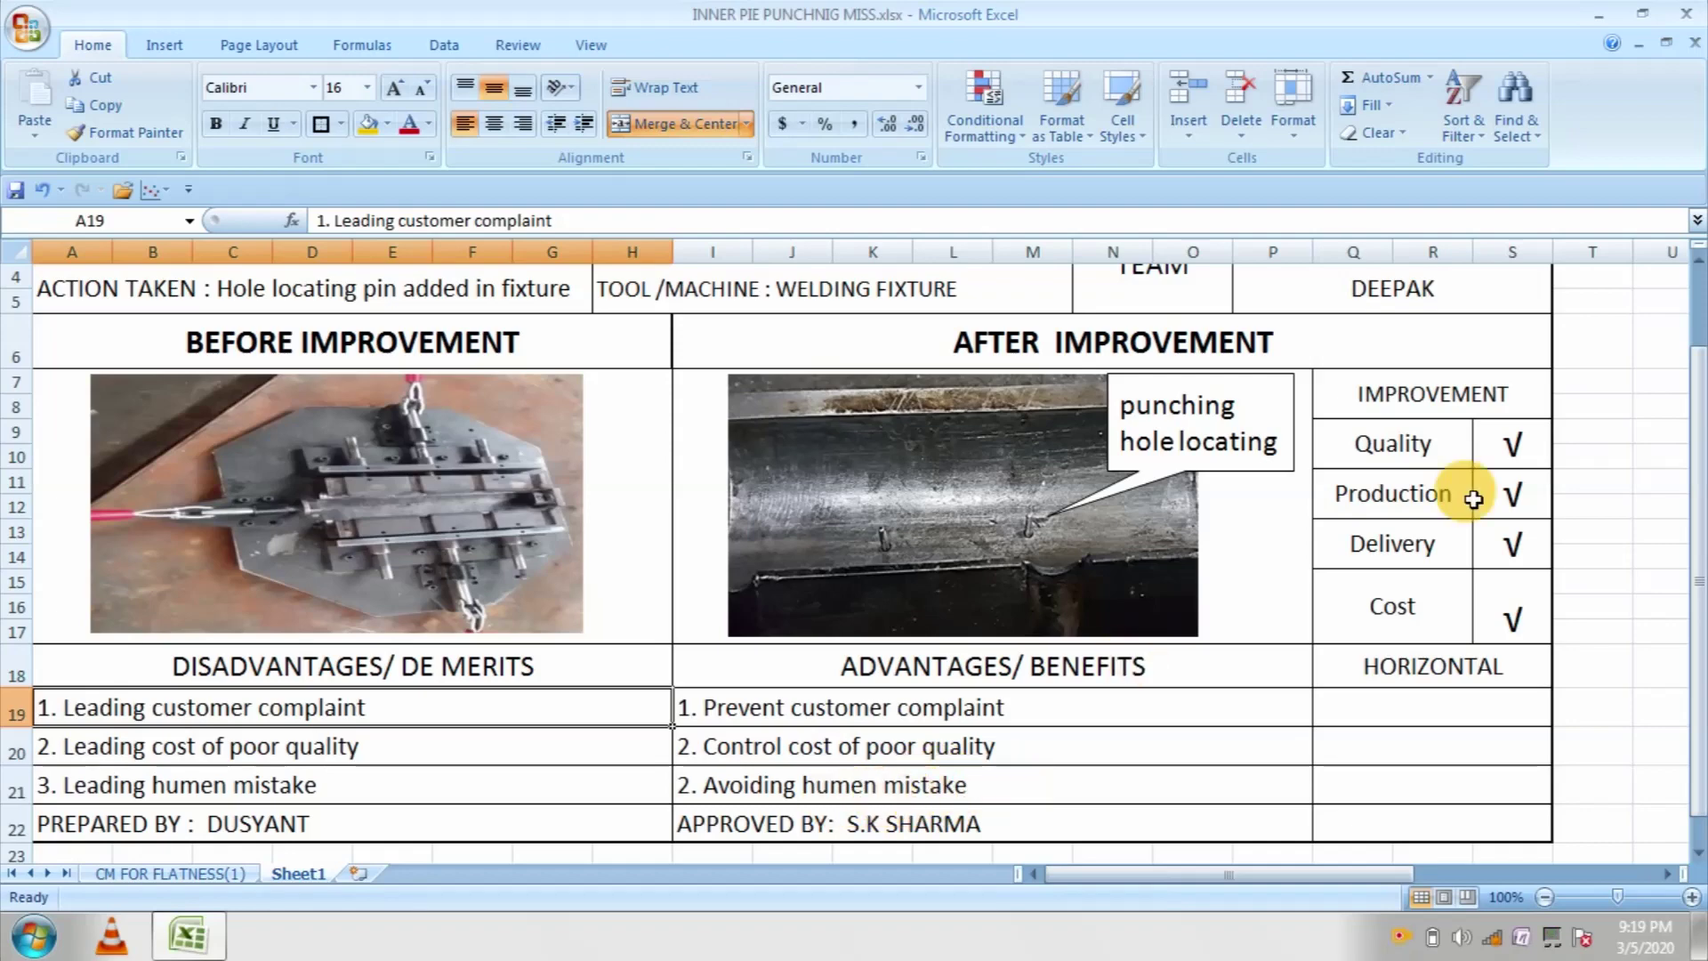
left_click_drag(1701, 472, 1695, 378)
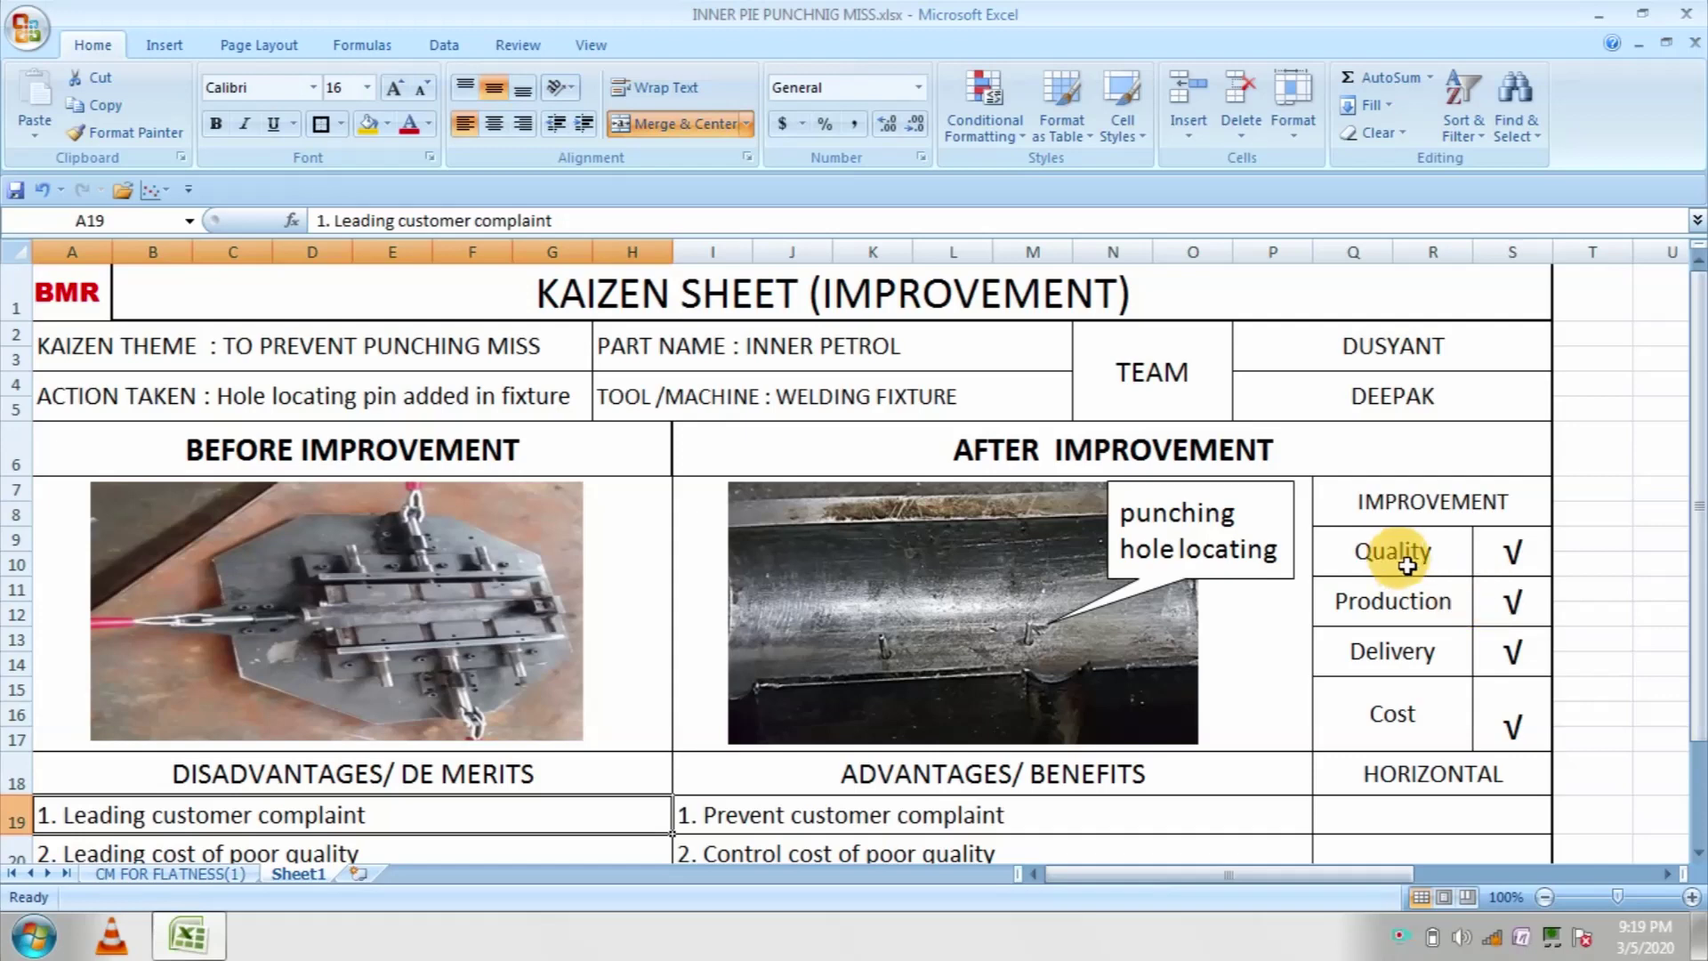
left_click(1407, 566)
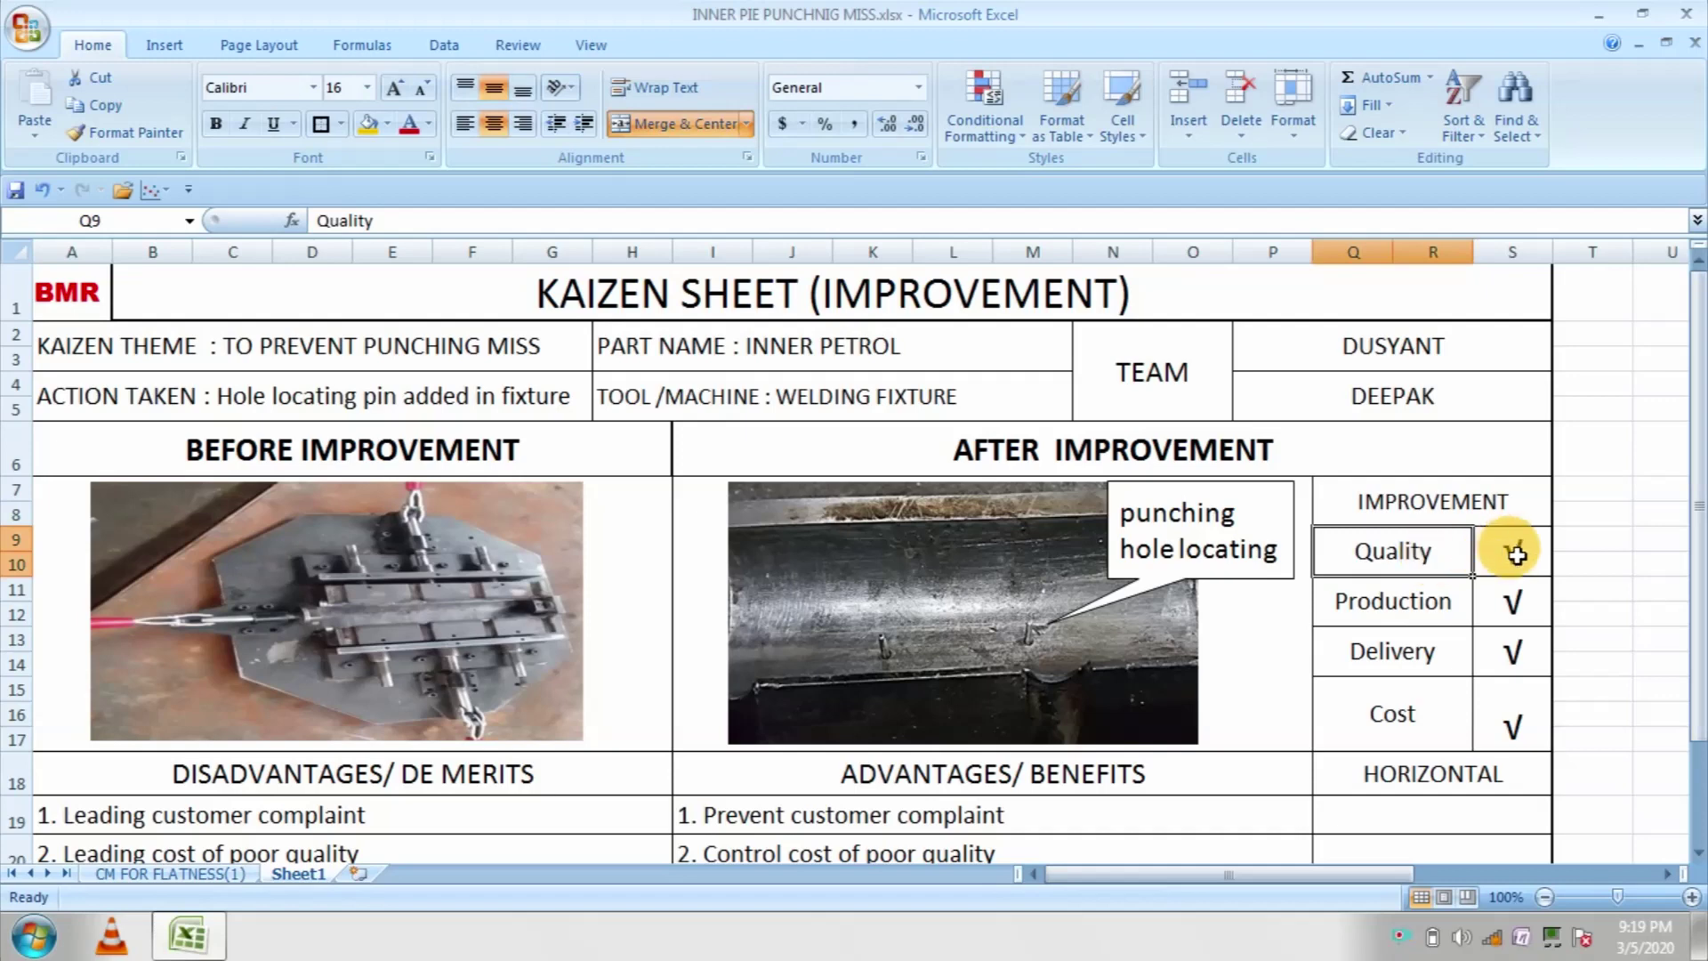
left_click(1514, 550)
left_click(1414, 620)
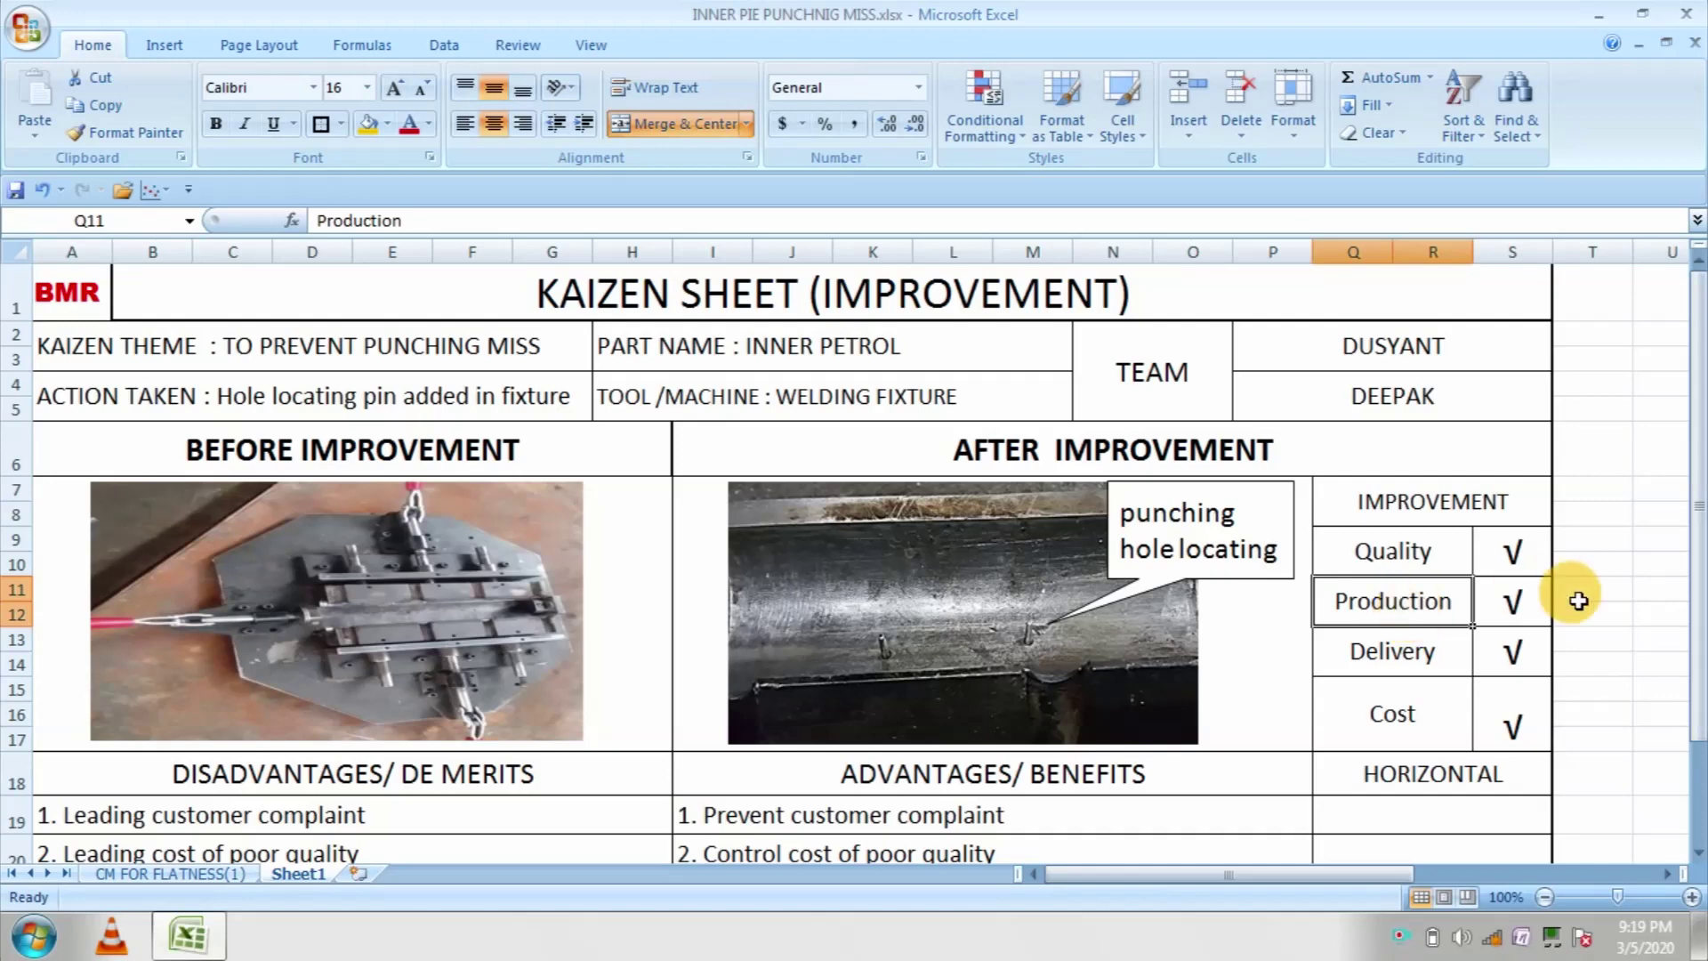
left_click(1512, 603)
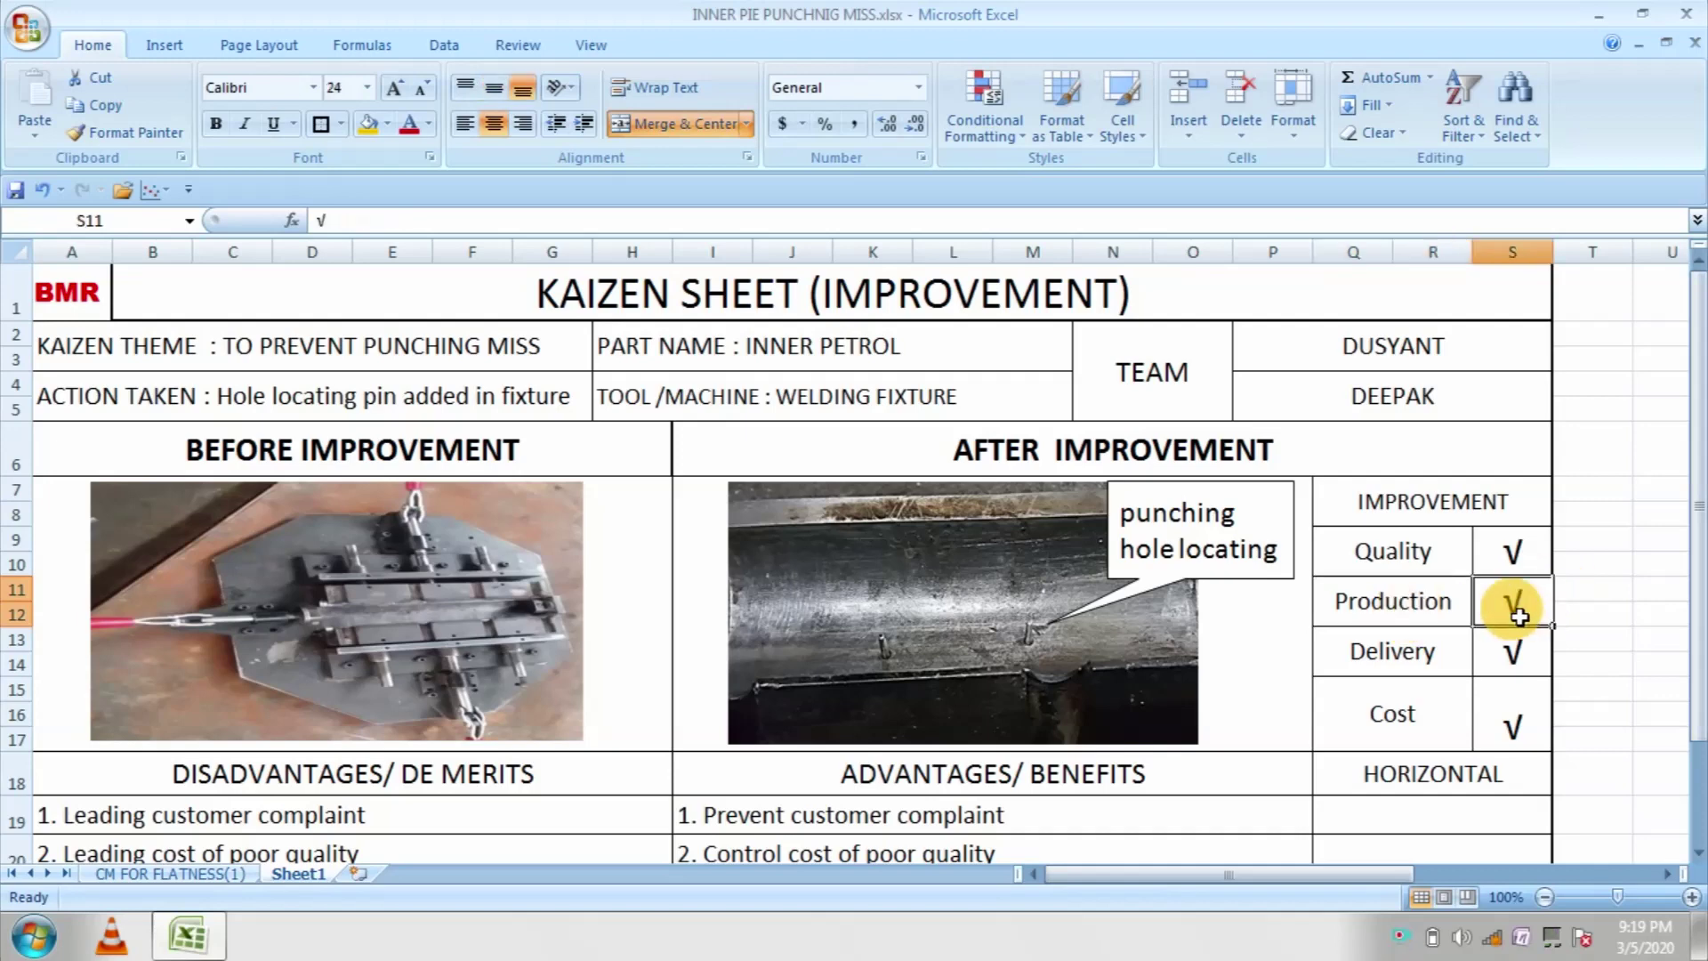
left_click(1436, 661)
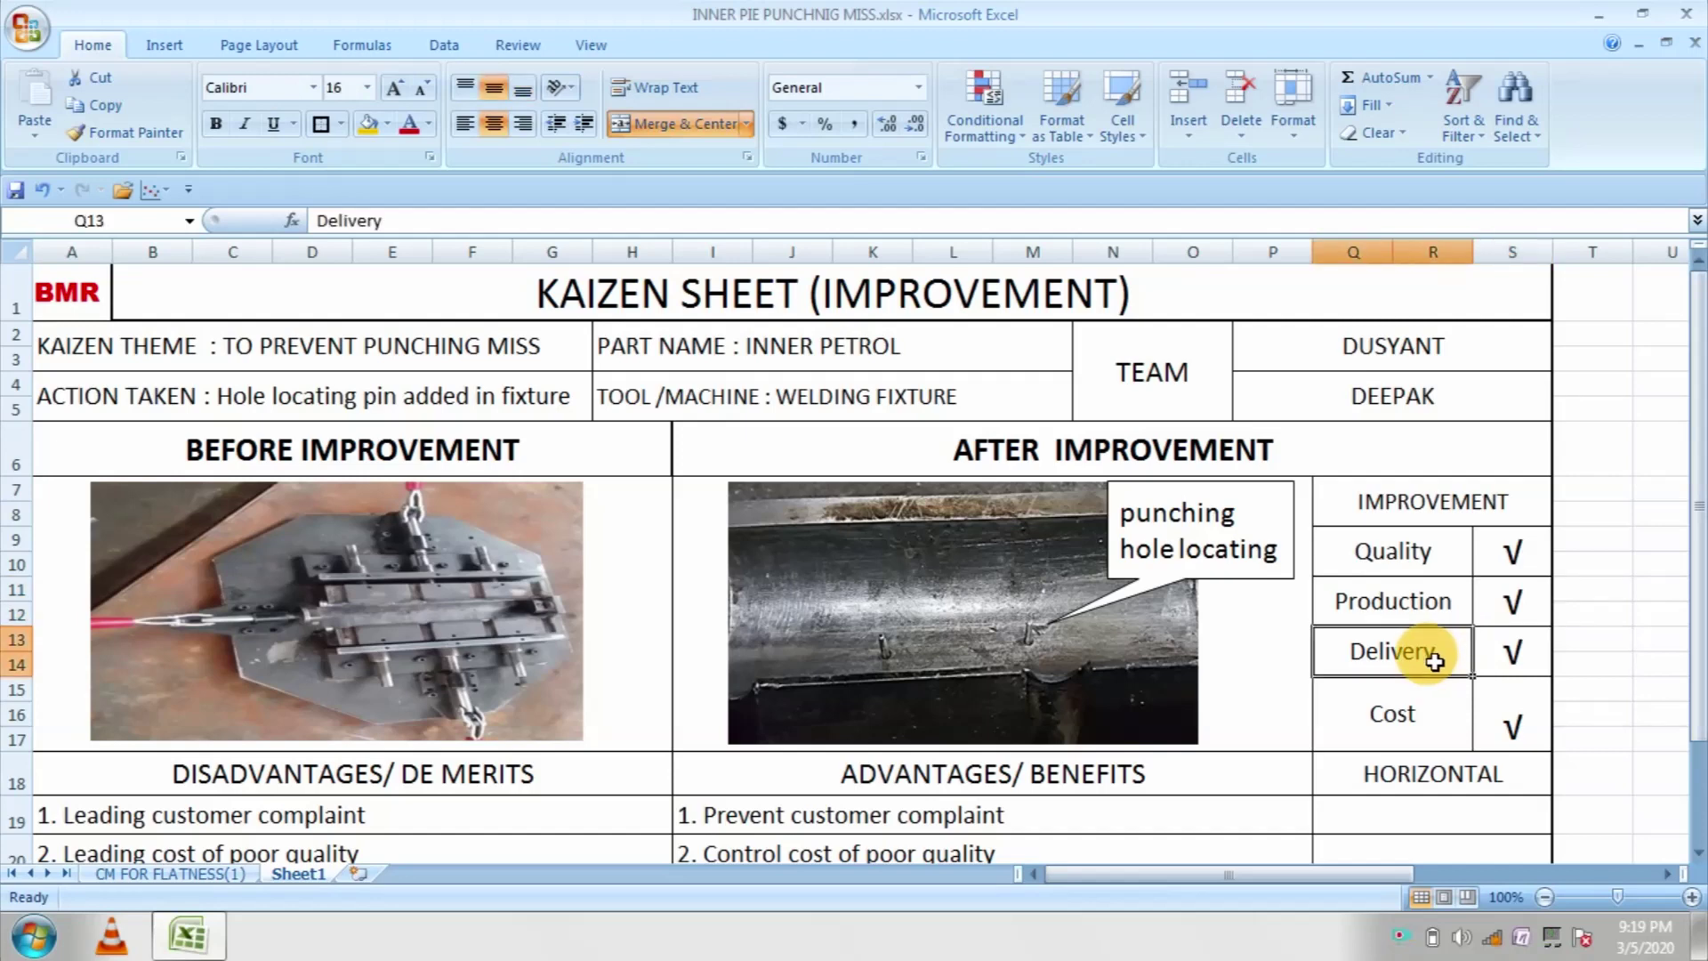
left_click(1502, 668)
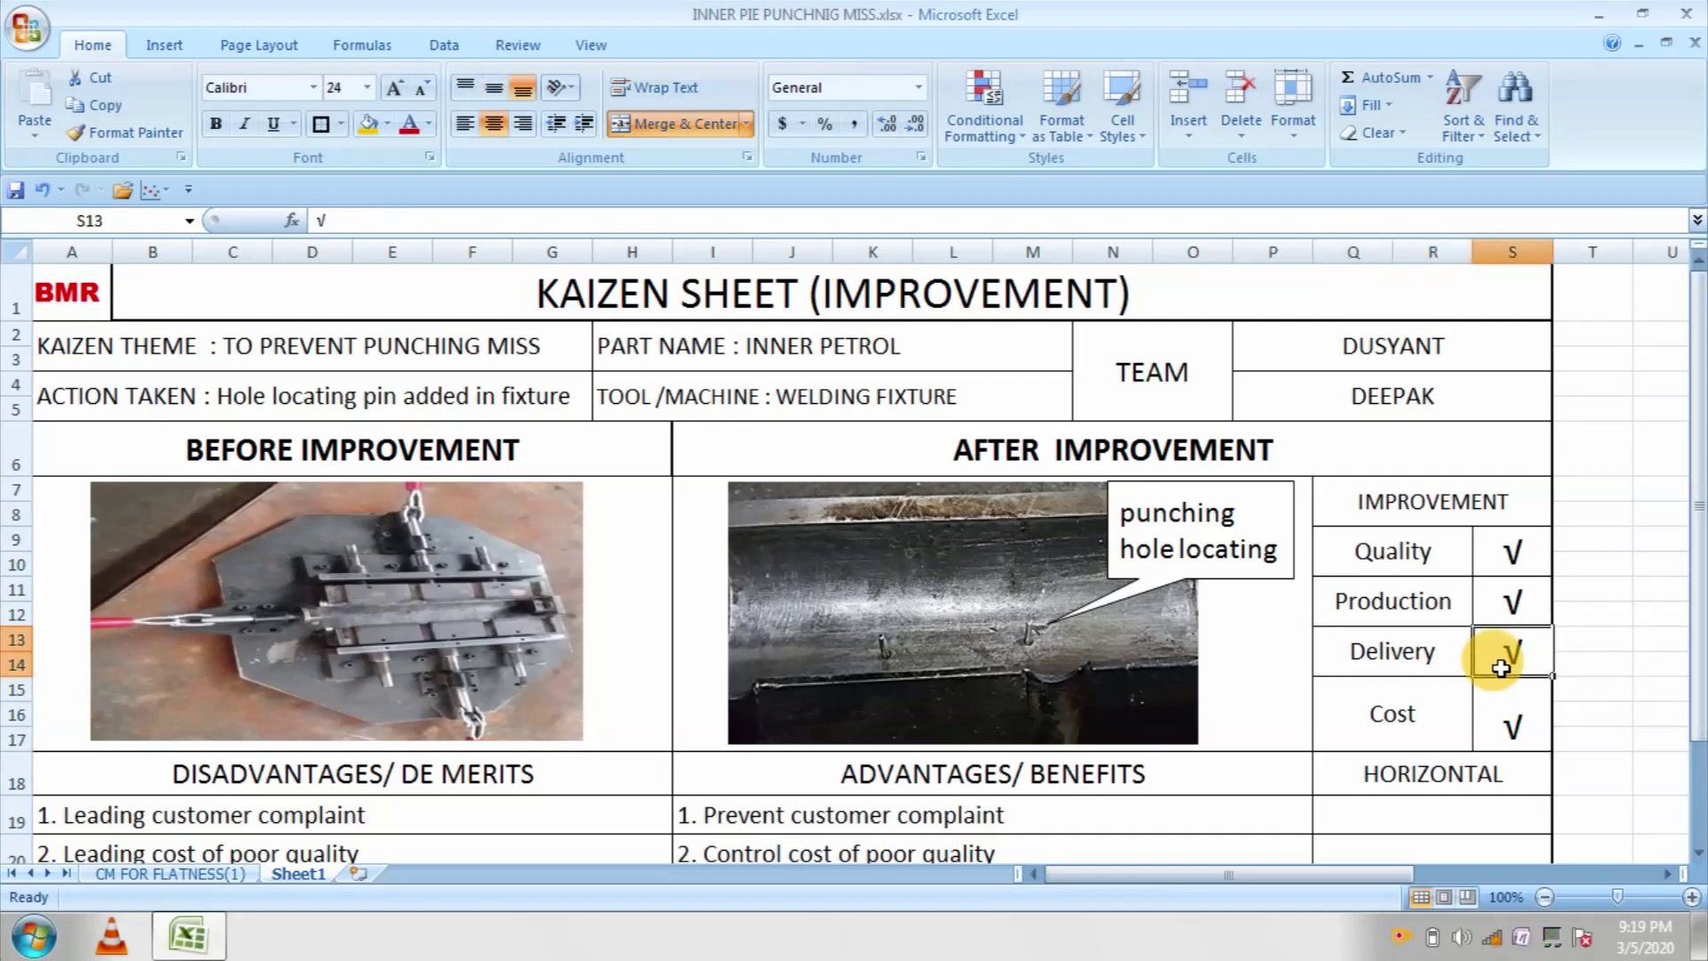
left_click(1418, 735)
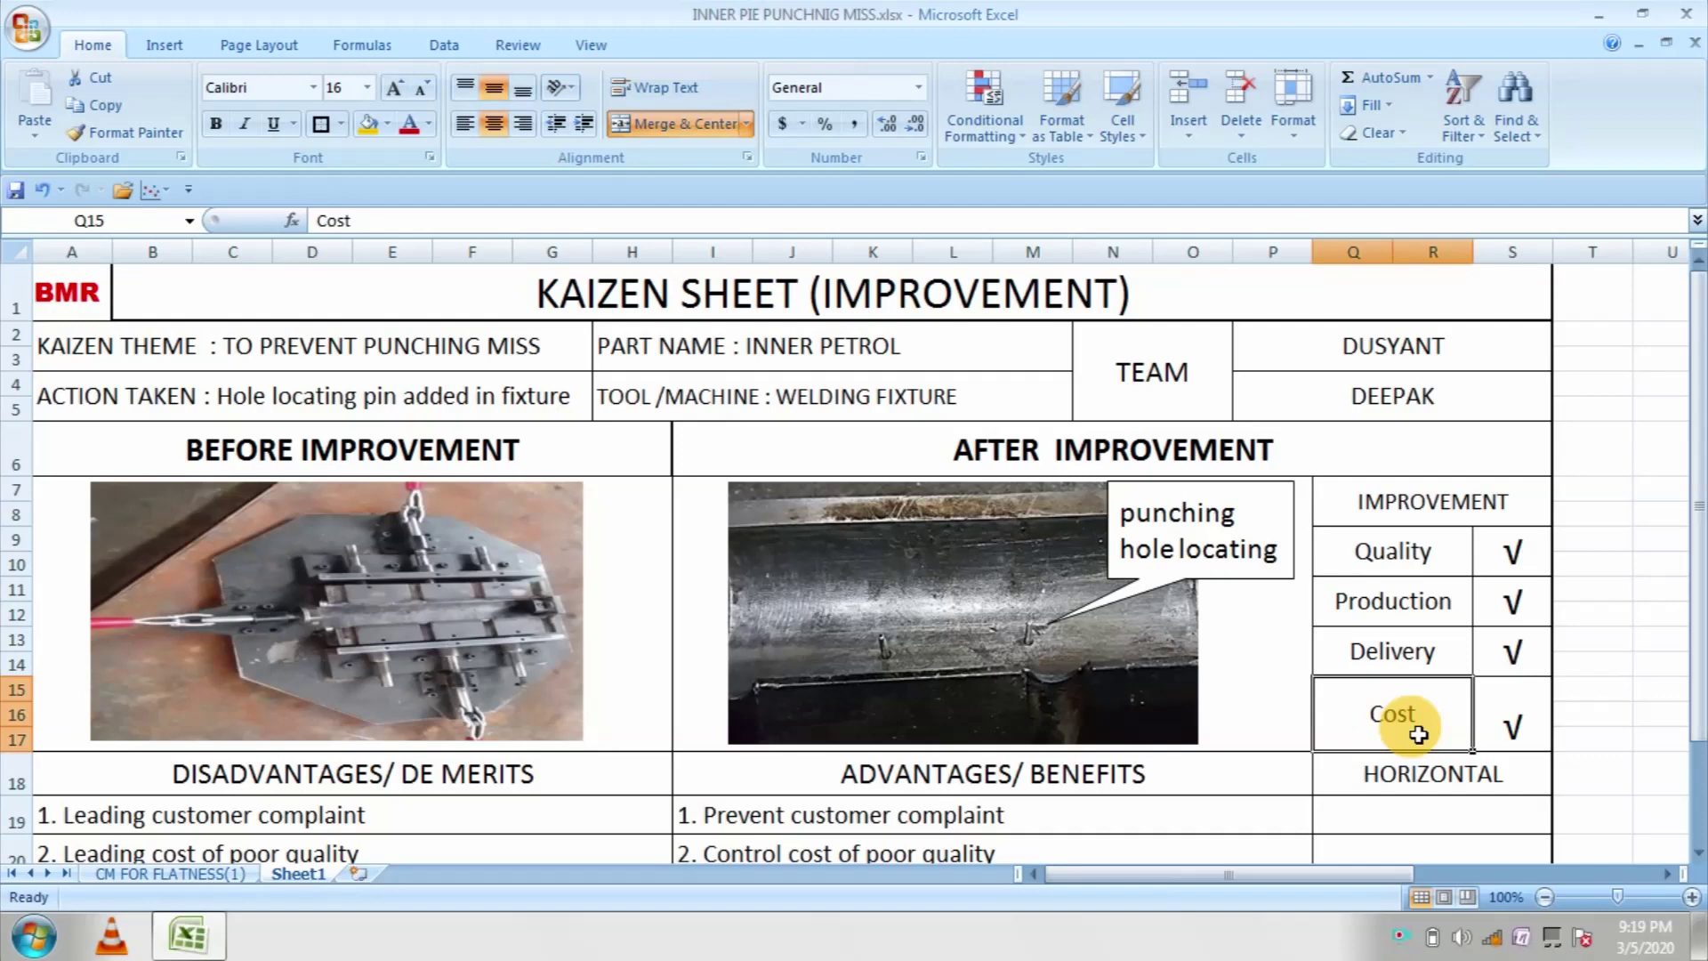
left_click(1517, 735)
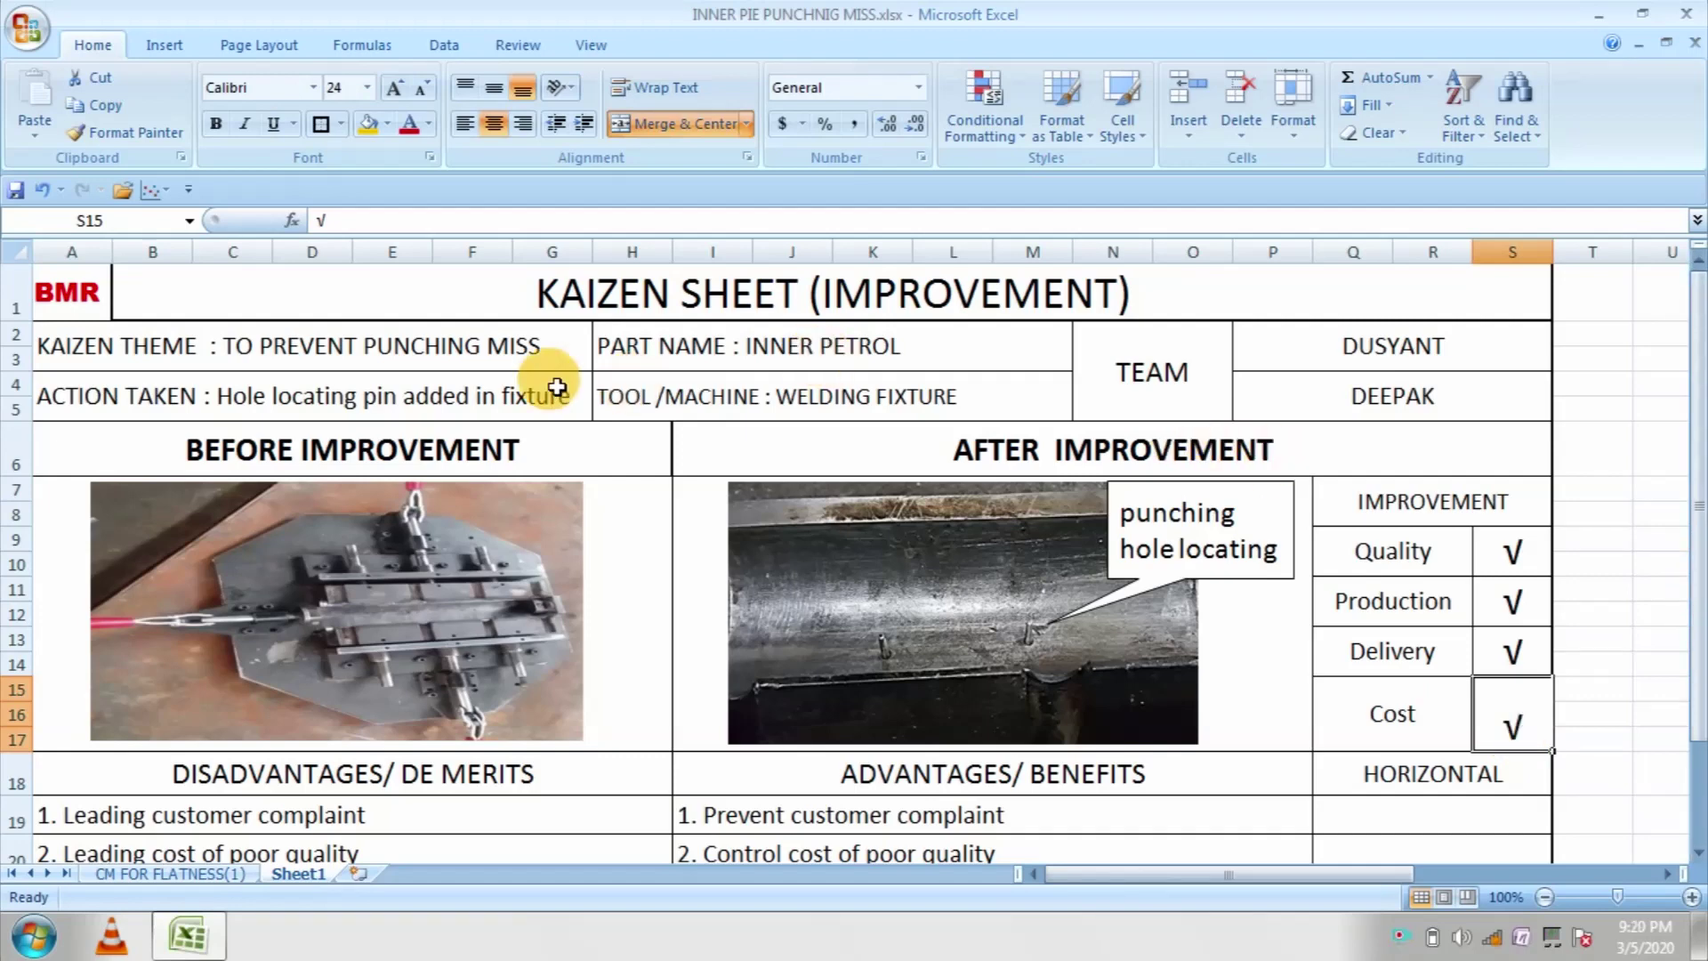
left_click(540, 364)
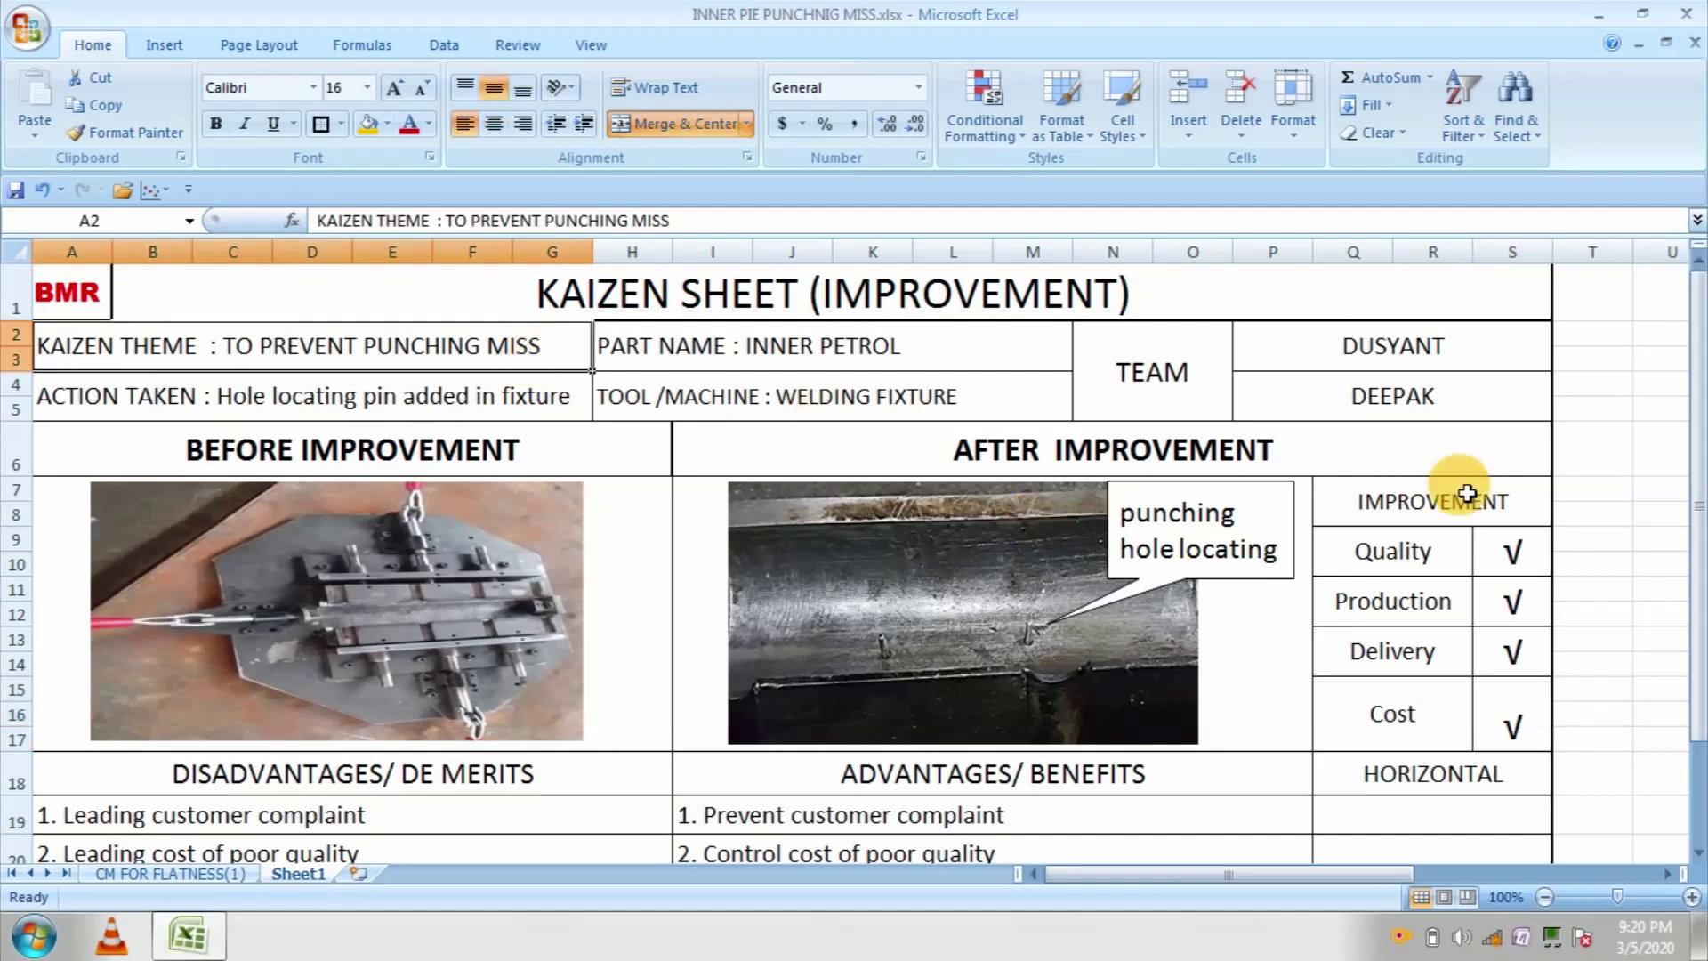
left_click(1443, 557)
left_click(1446, 602)
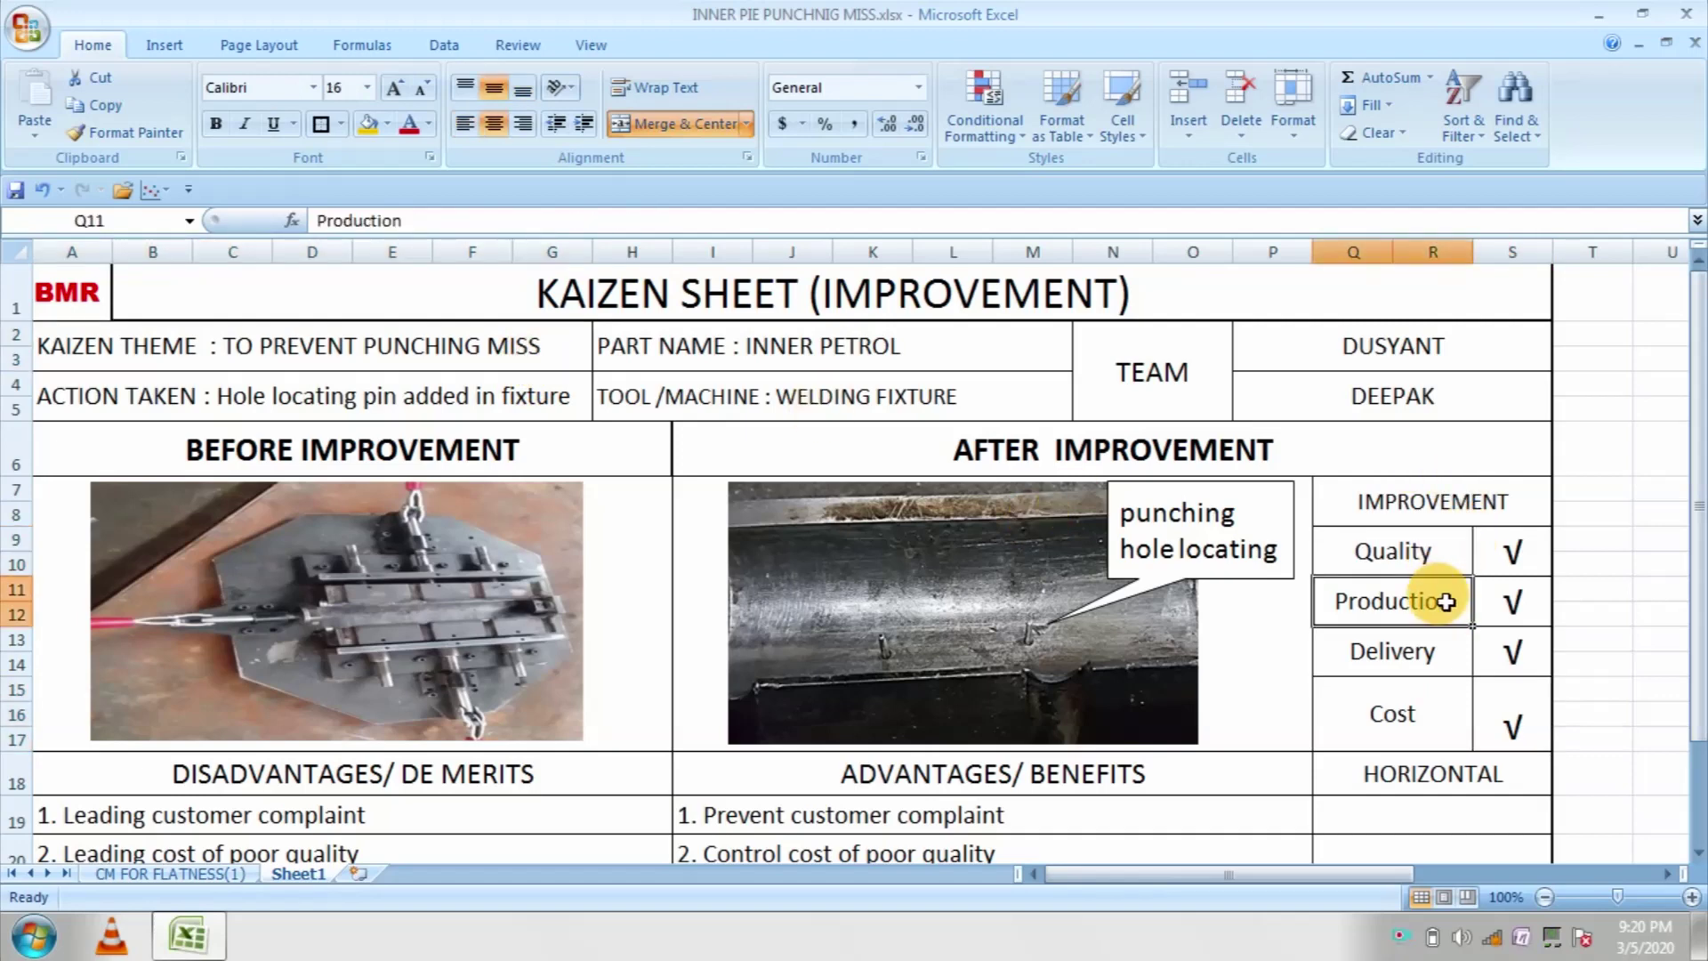
left_click(1441, 656)
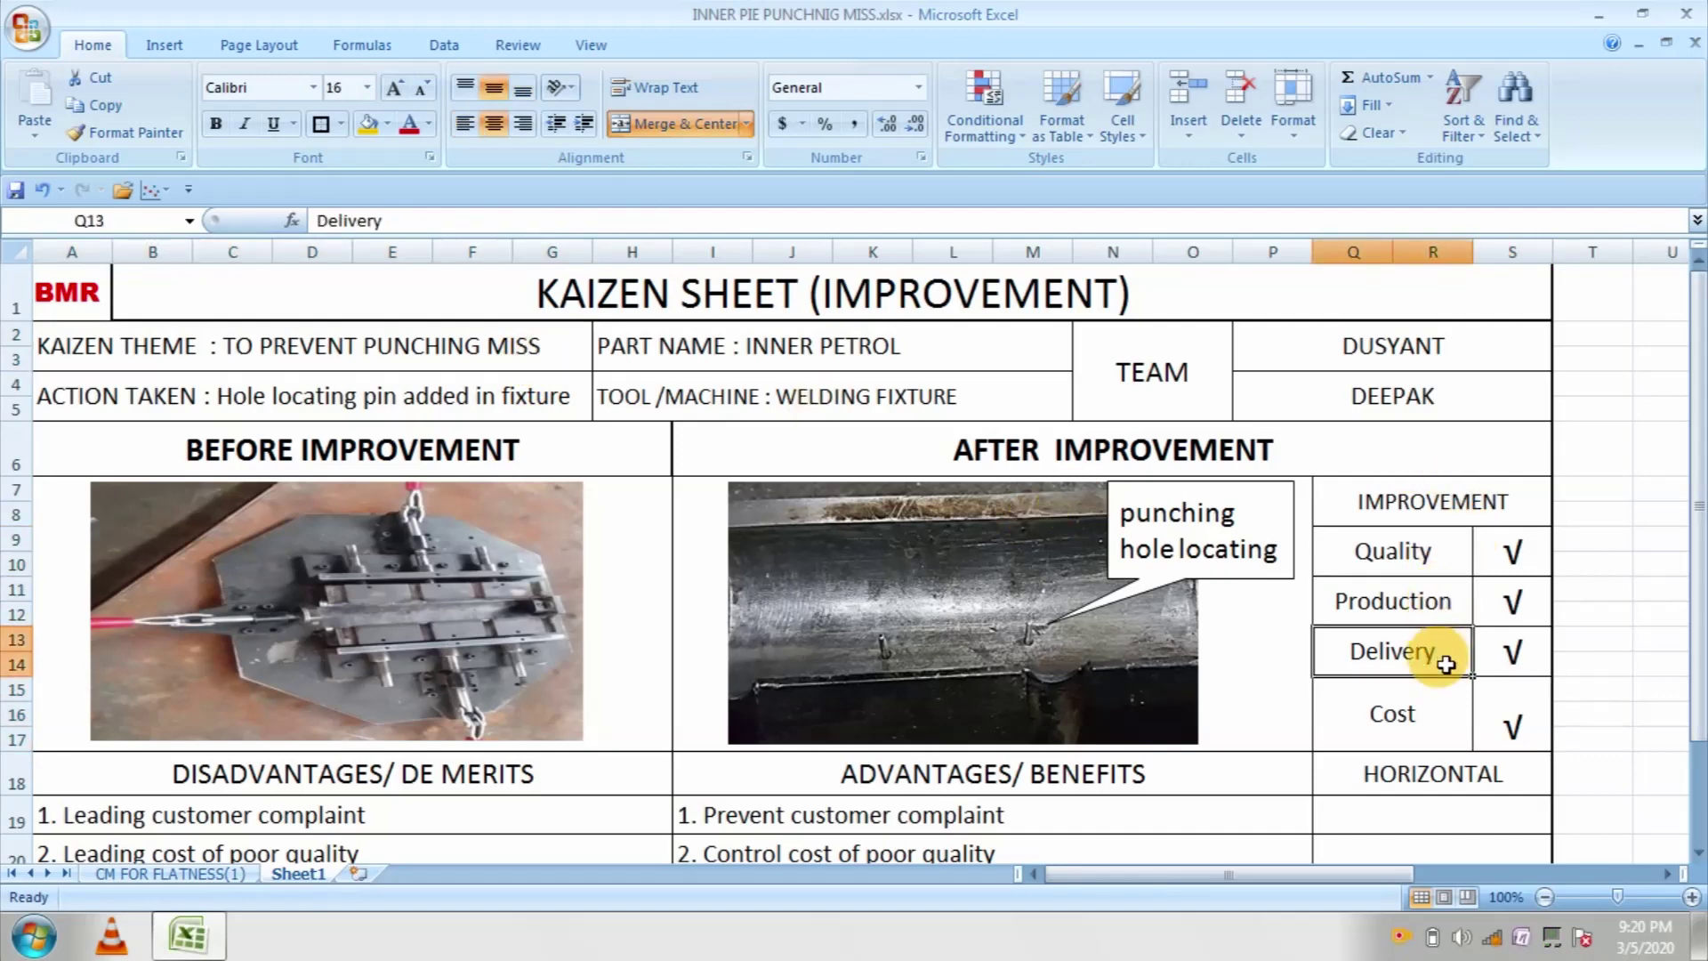
left_click(1441, 726)
Step: Check the HORIZONTAL cell and the prepared-by and approved-by sign-off cells, then minimize Excel
left_click_drag(1694, 565, 1700, 716)
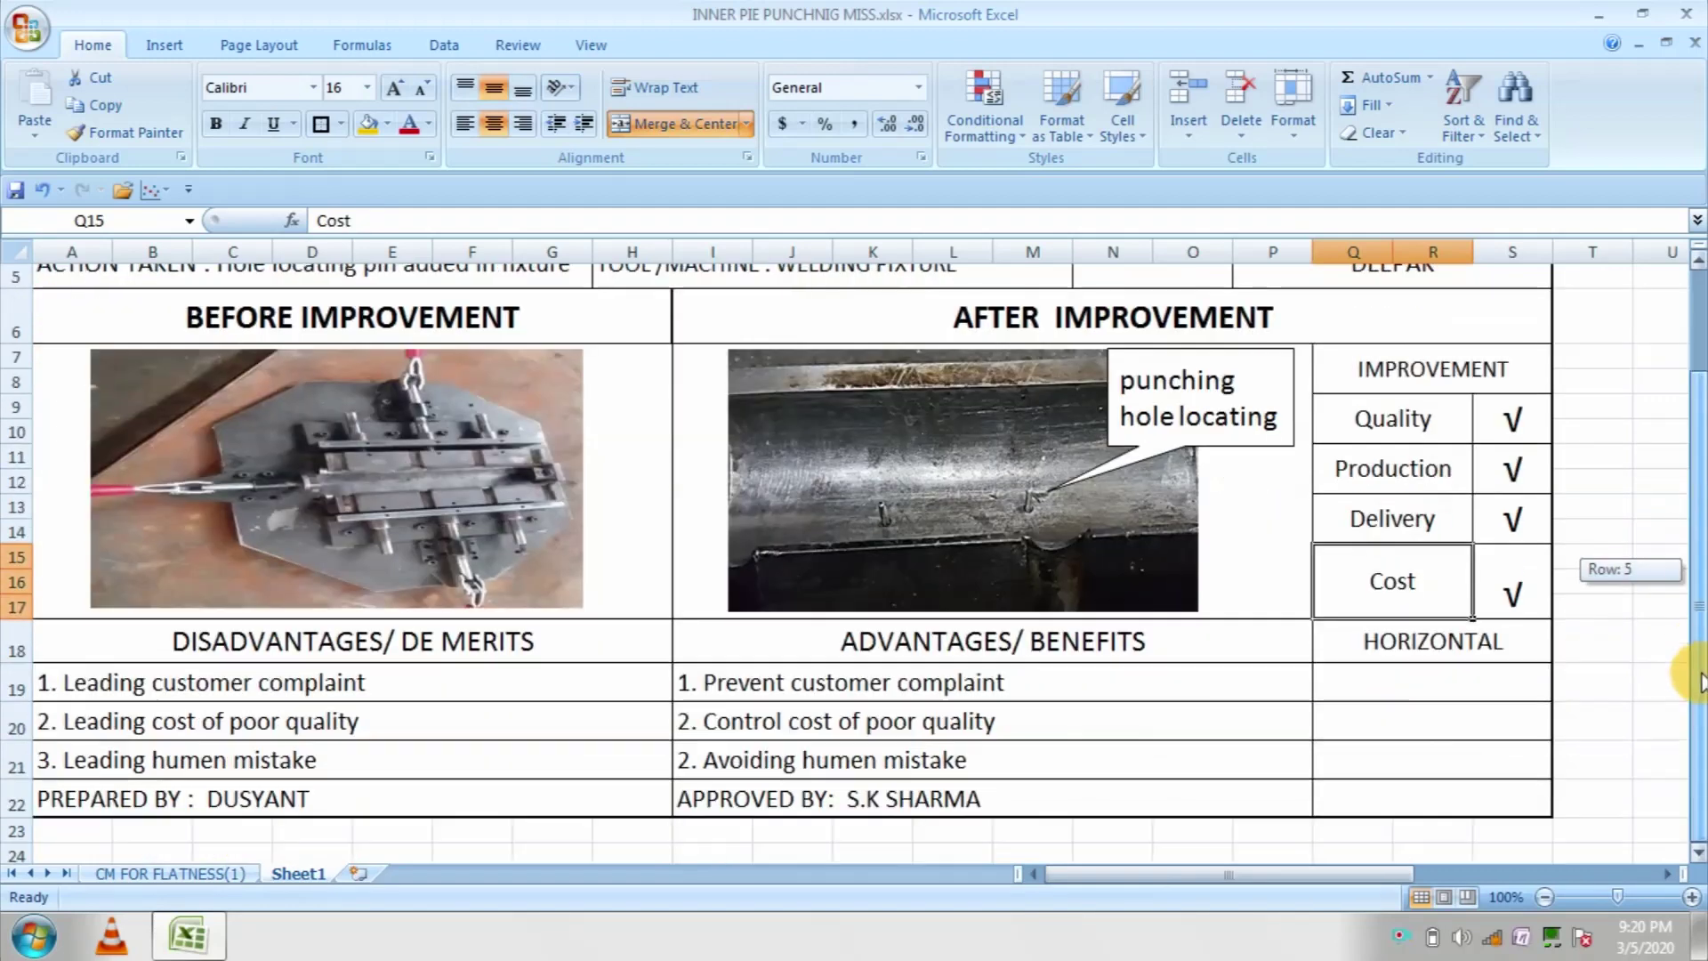
left_click(1503, 694)
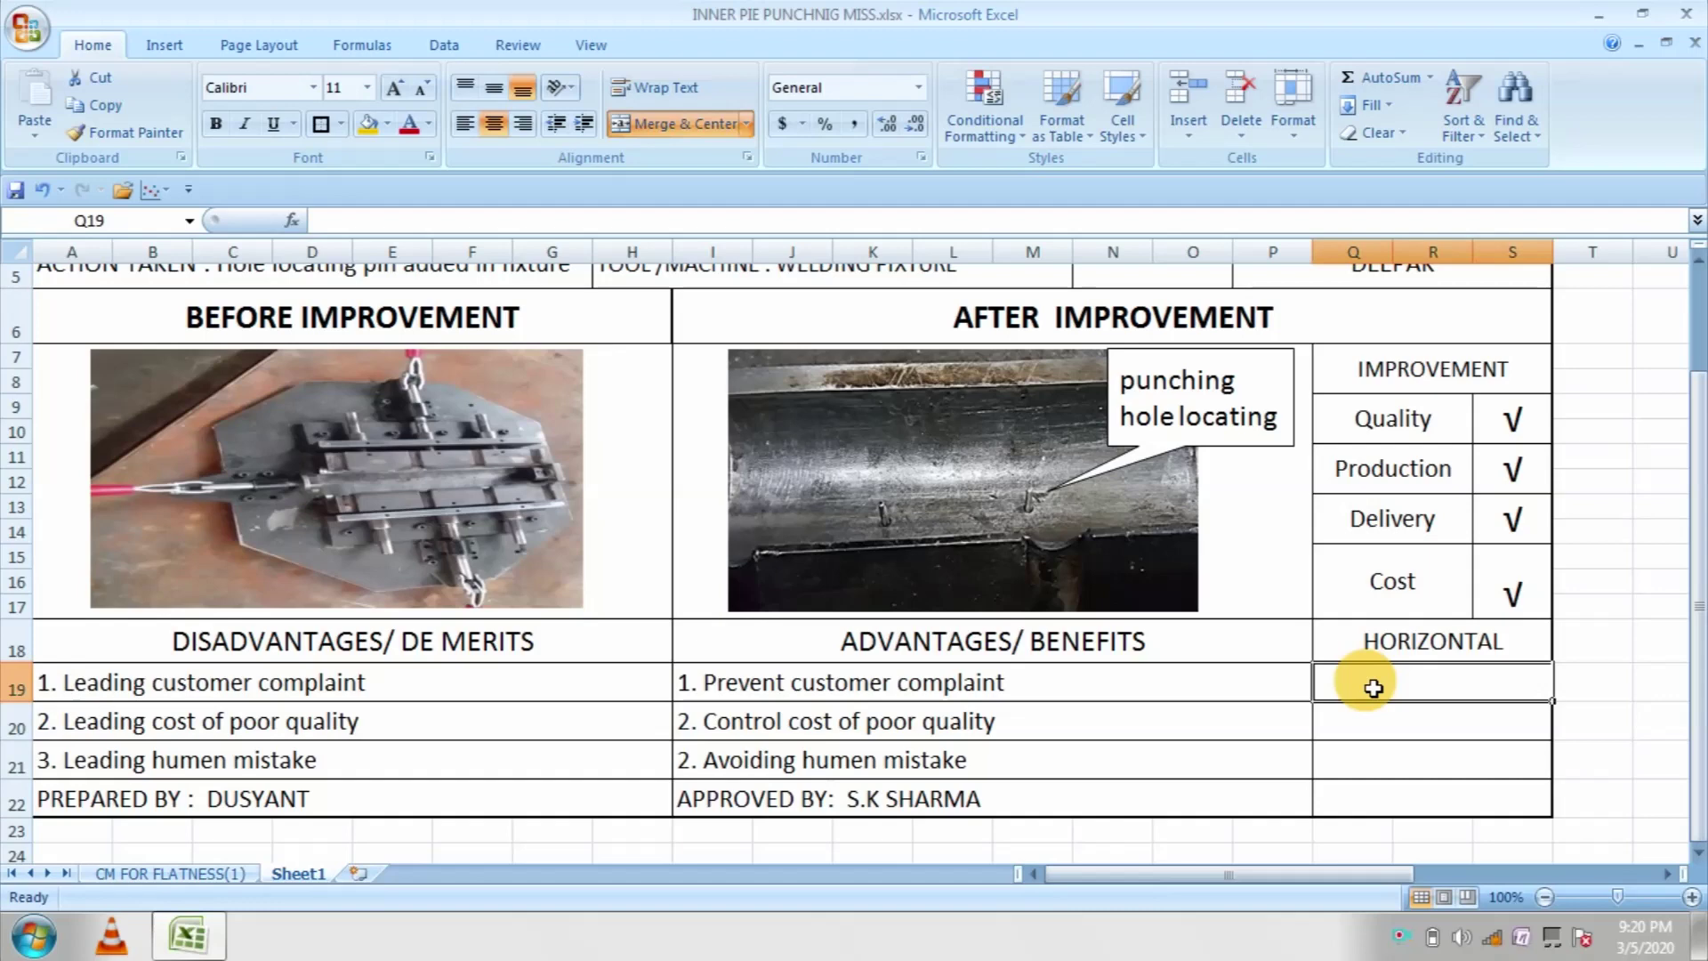
left_click_drag(1695, 603, 1695, 613)
left_click(162, 815)
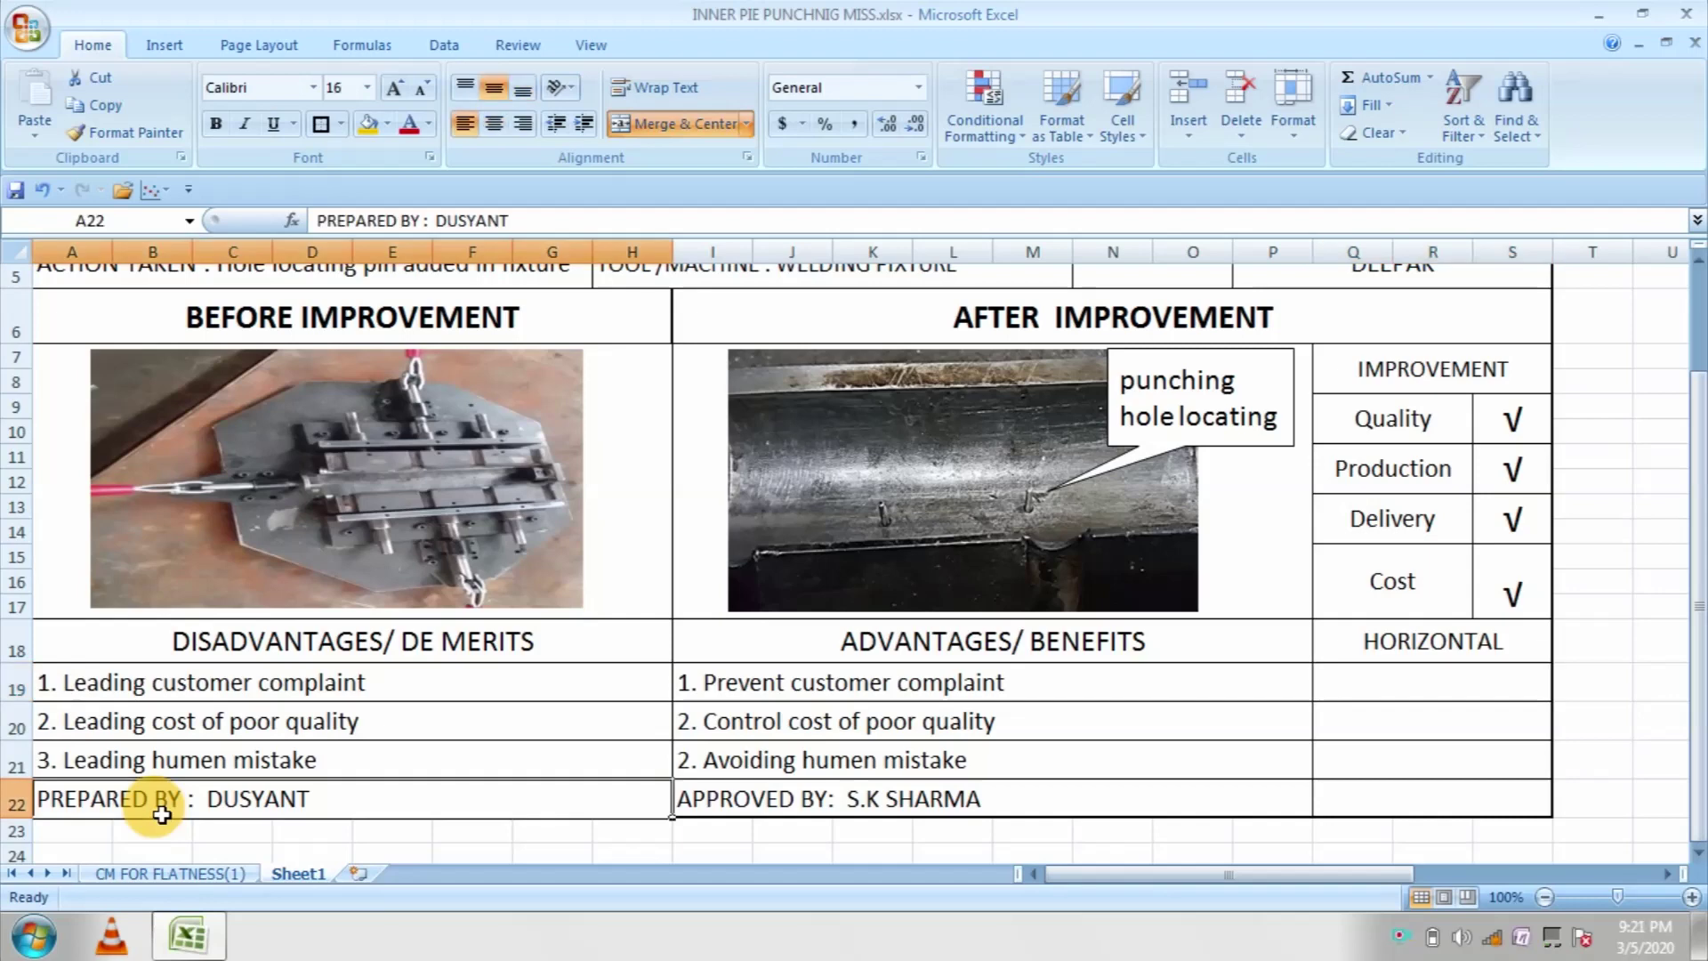
left_click(783, 802)
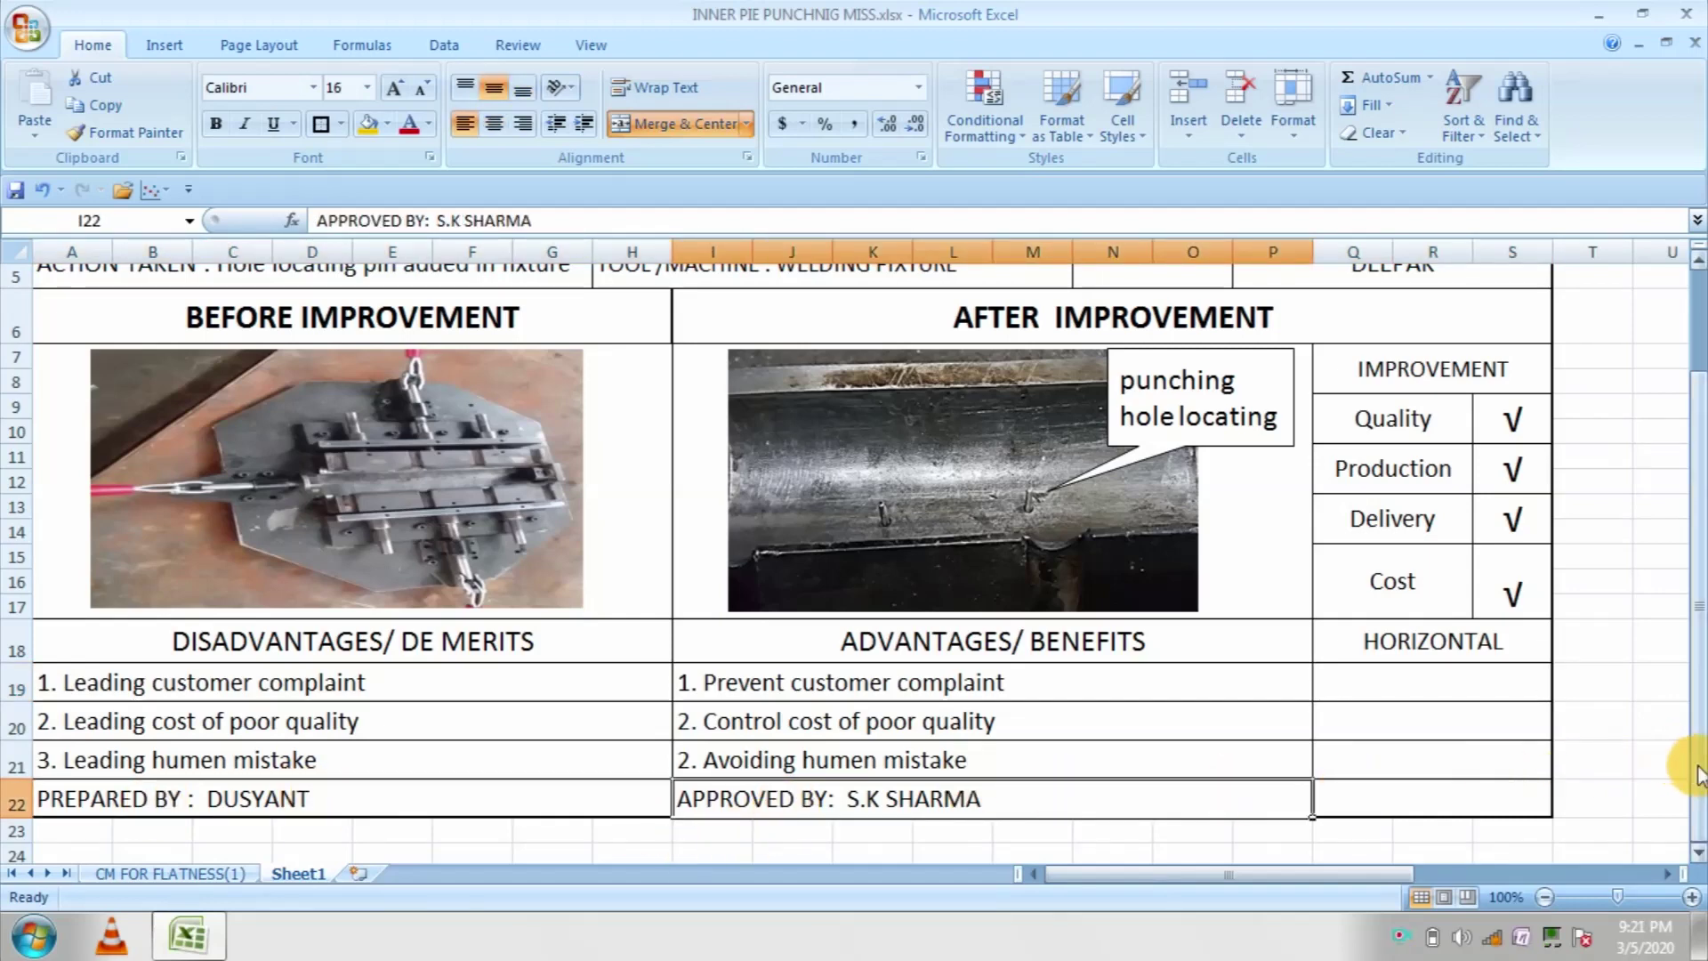
left_click_drag(1695, 760, 1644, 430)
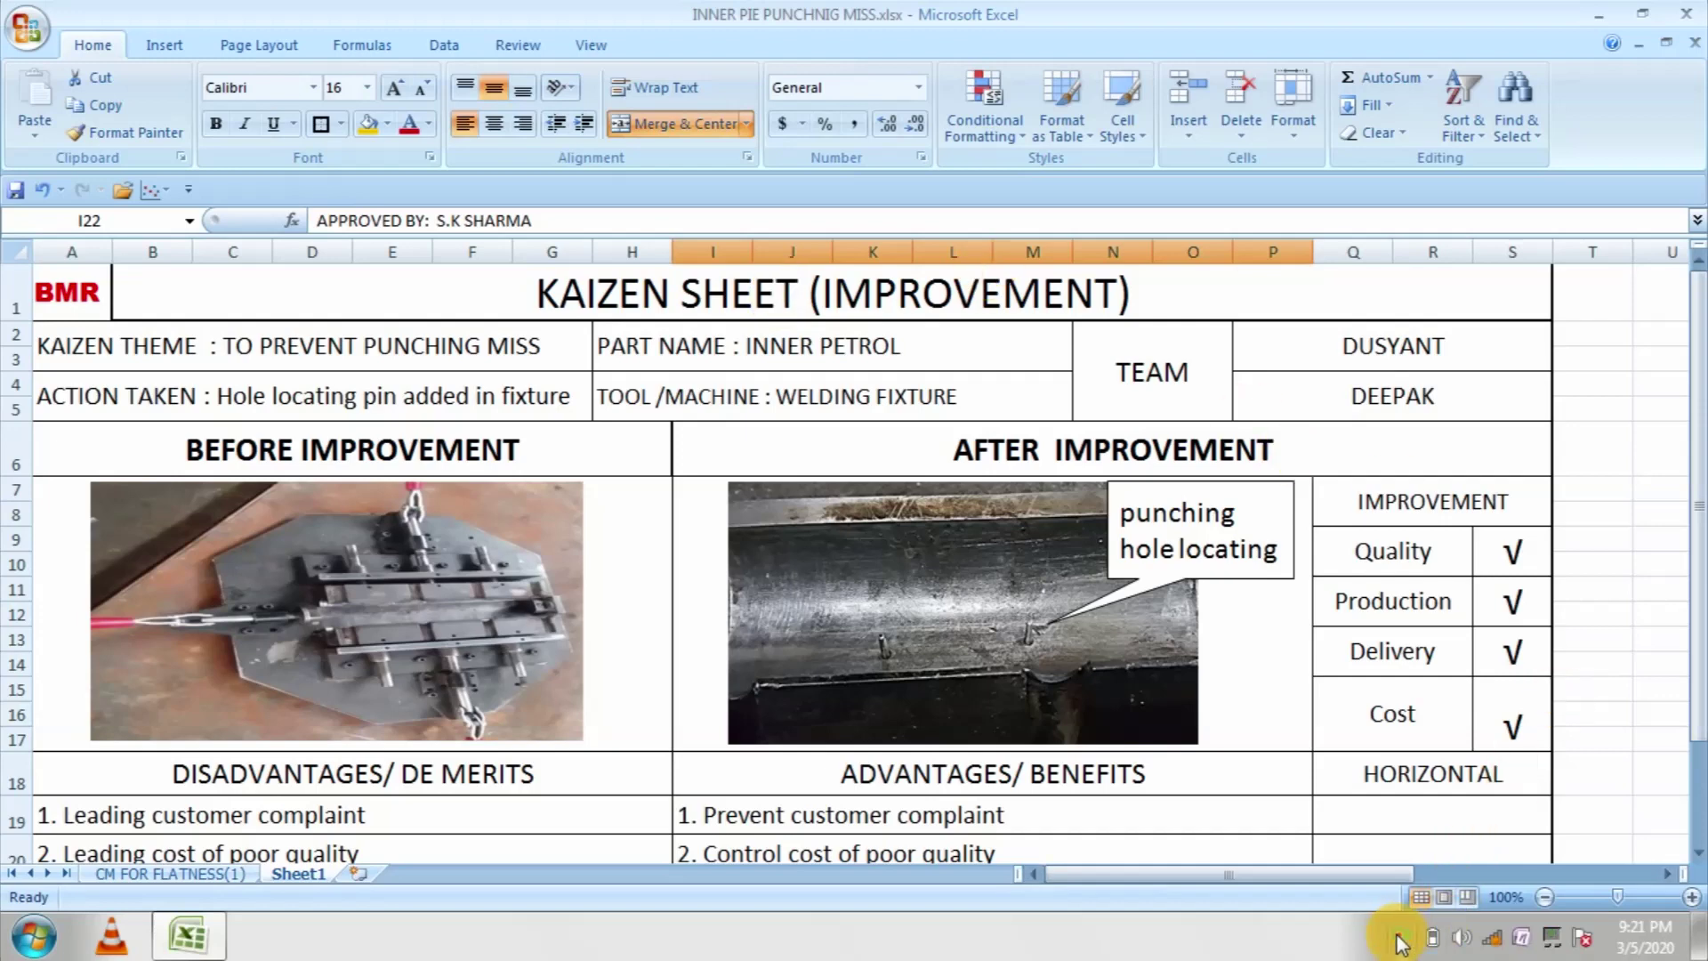
left_click(1599, 14)
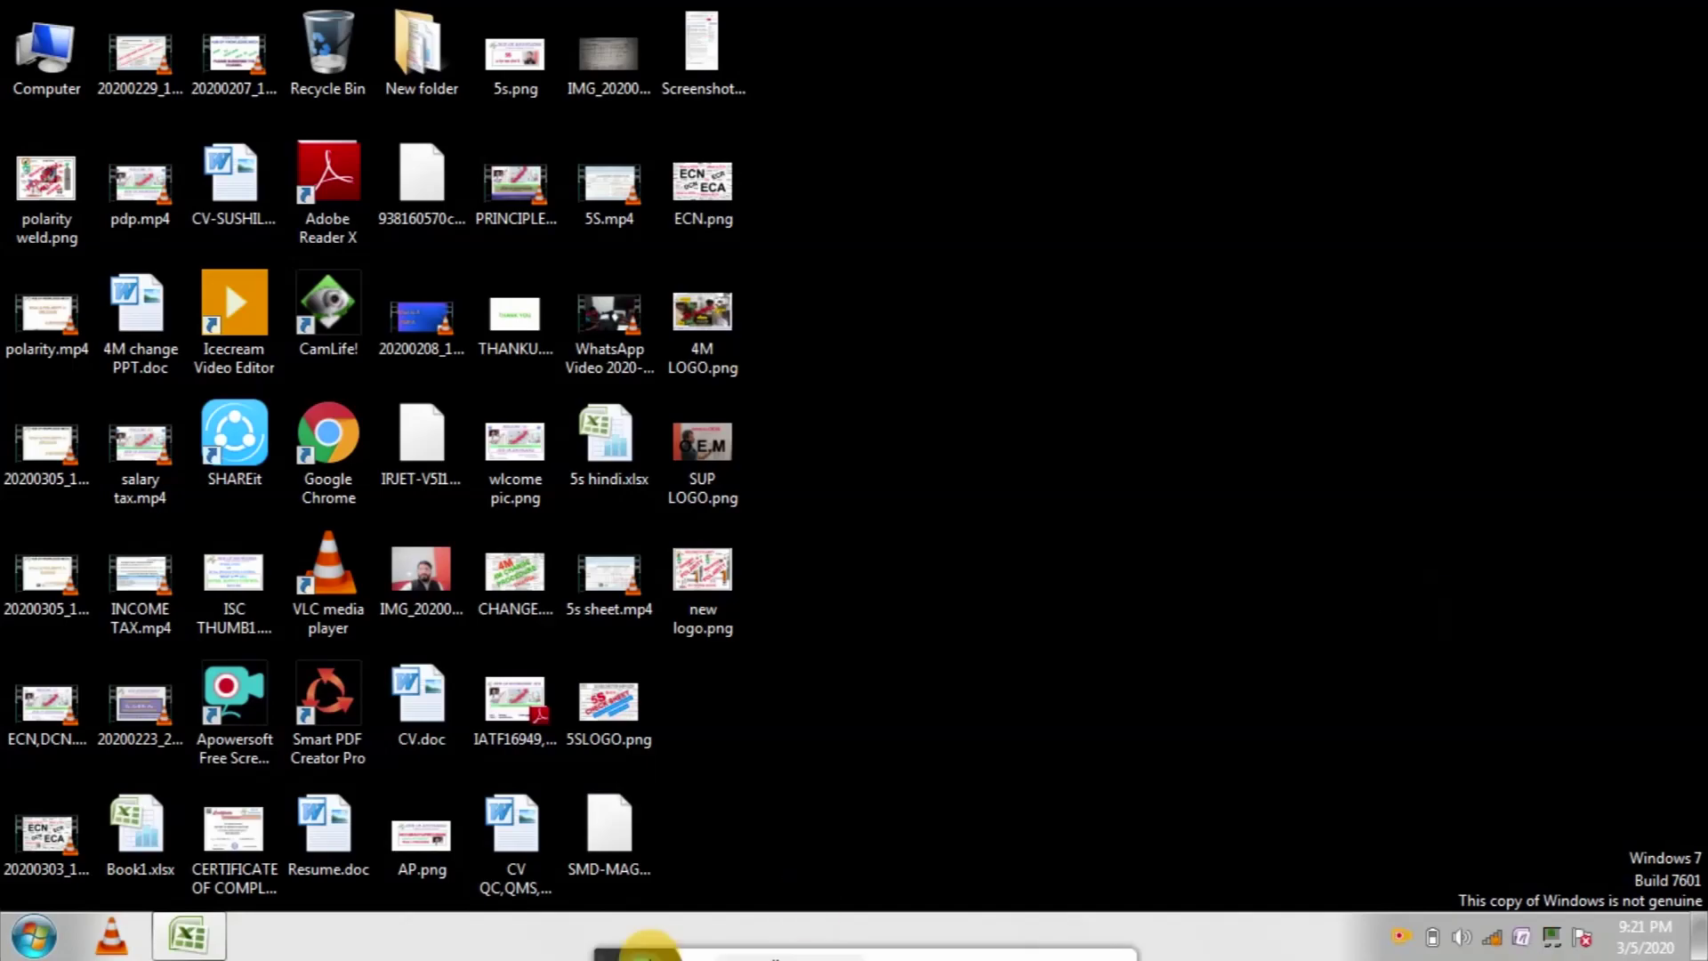